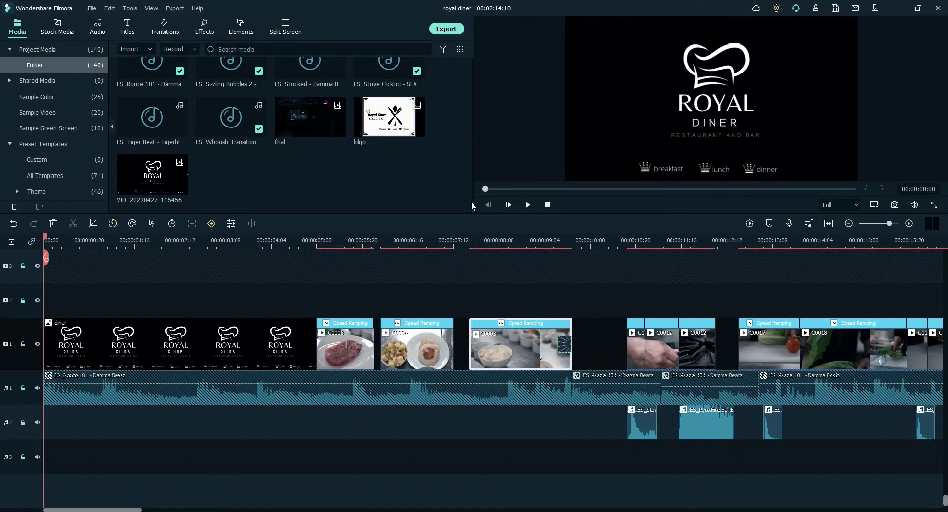
pyautogui.click(92, 9)
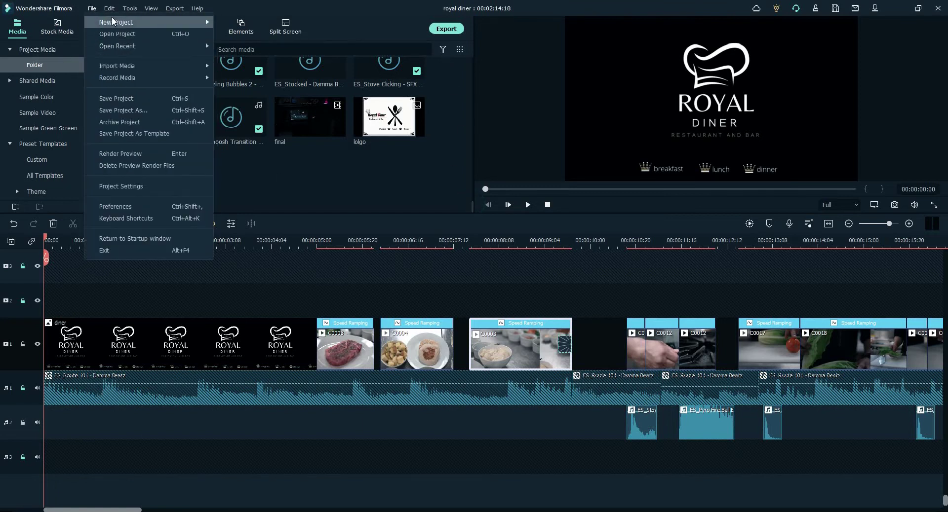
pyautogui.click(92, 8)
pyautogui.click(151, 8)
pyautogui.moveTo(98, 10)
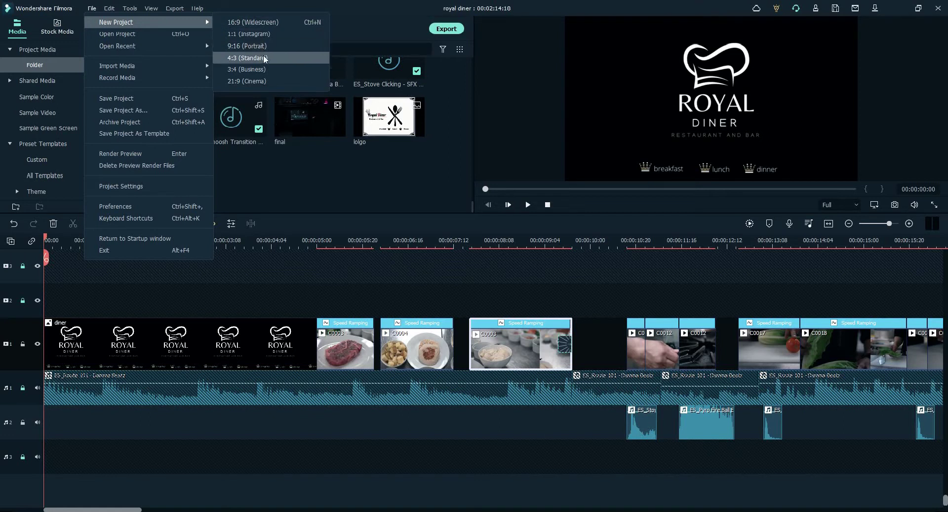
pyautogui.click(257, 81)
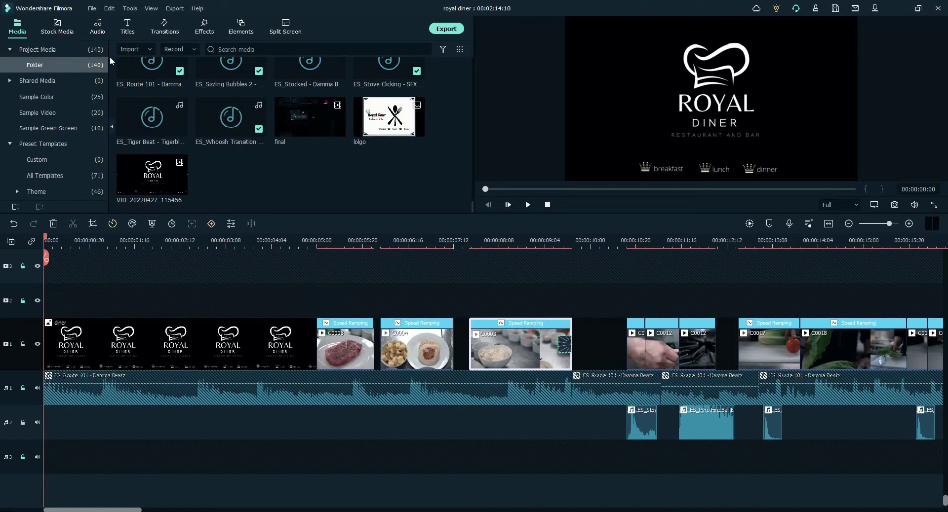
pyautogui.moveTo(472, 208); pyautogui.dragTo(471, 62)
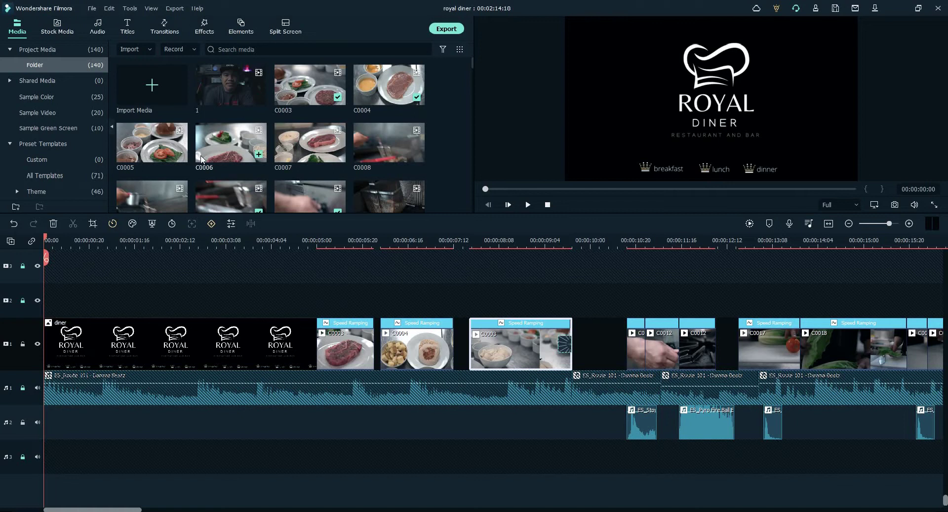
pyautogui.click(89, 341)
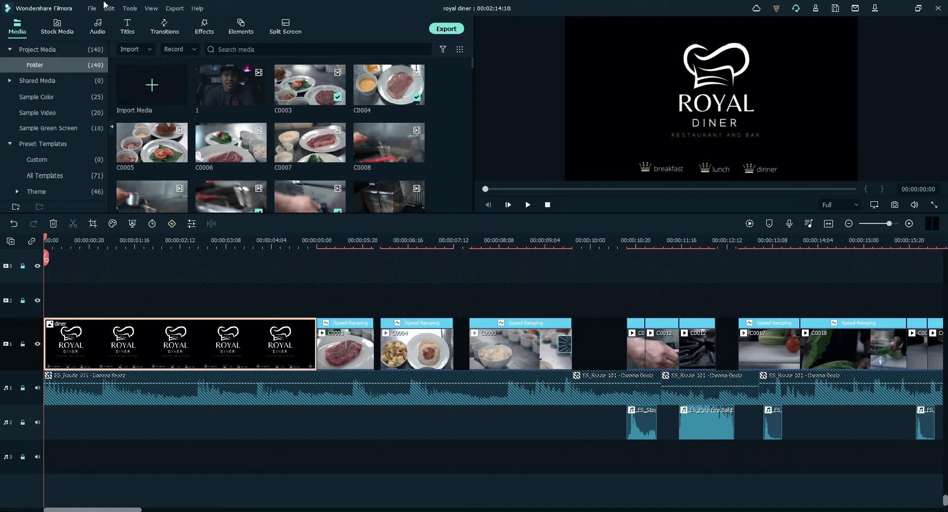
pyautogui.click(127, 31)
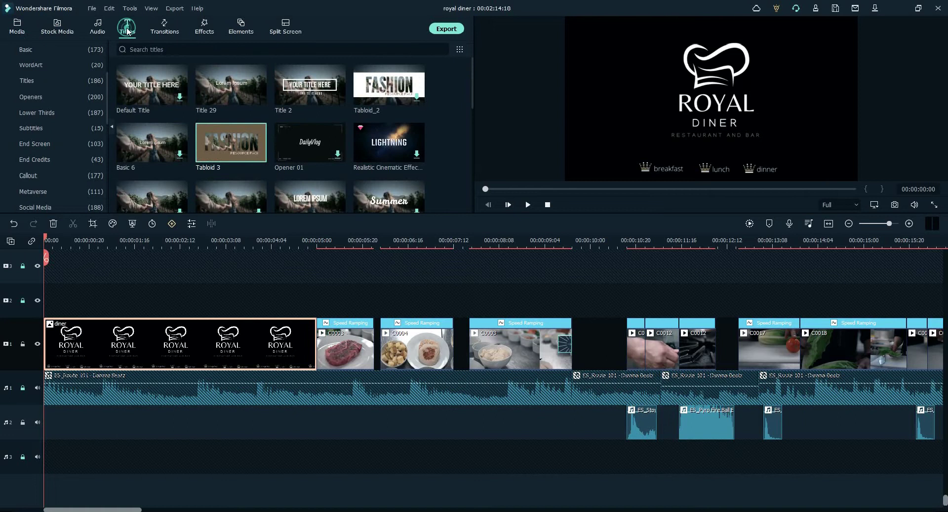
pyautogui.click(55, 86)
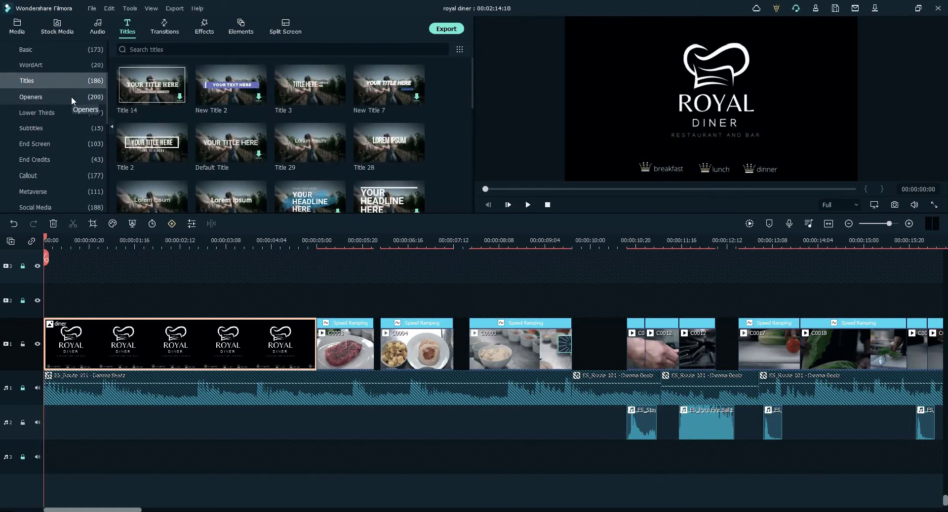
pyautogui.click(50, 96)
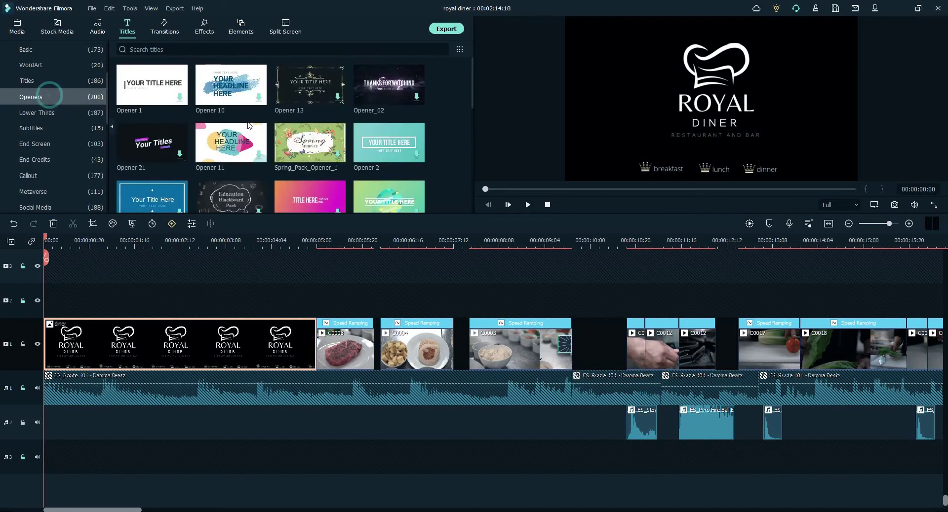
pyautogui.scroll(-5, 296, 114)
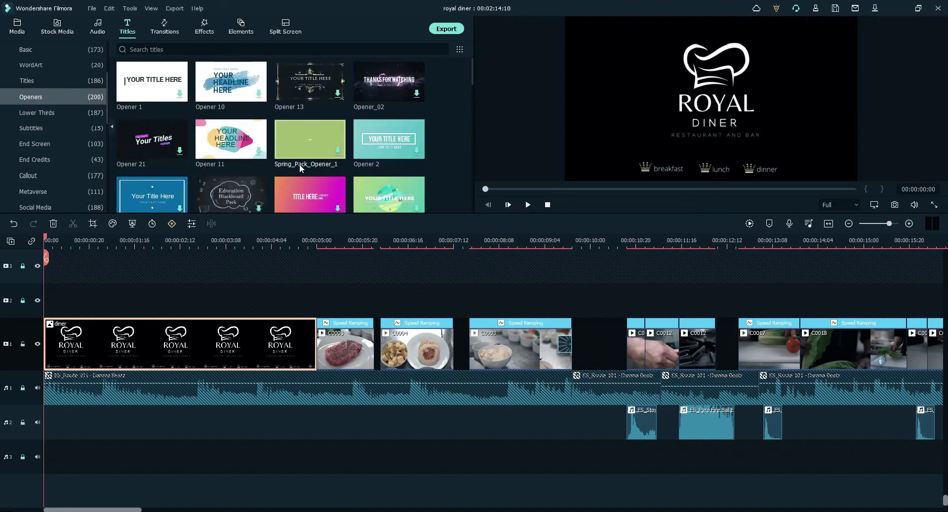
pyautogui.scroll(-5, 309, 161)
pyautogui.scroll(4, 439, 197)
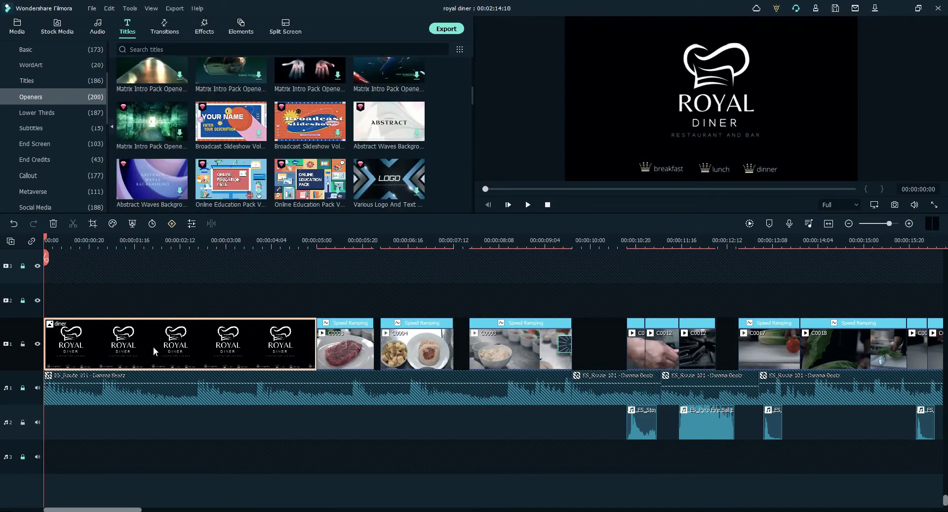
pyautogui.scroll(5, 230, 105)
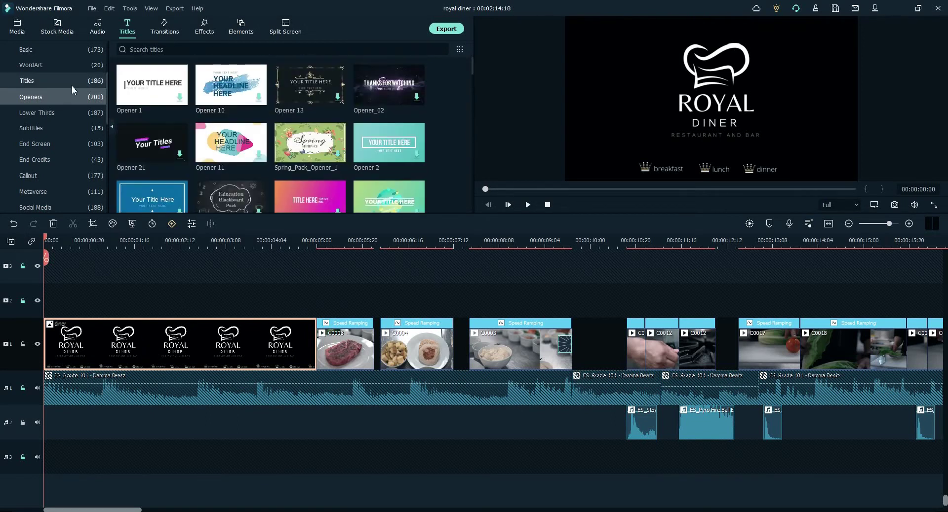
pyautogui.click(347, 354)
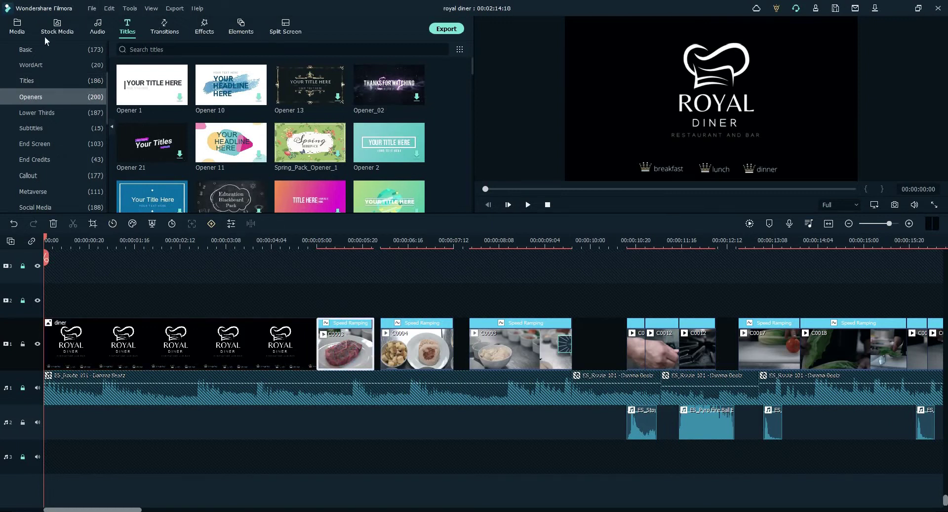
pyautogui.click(58, 30)
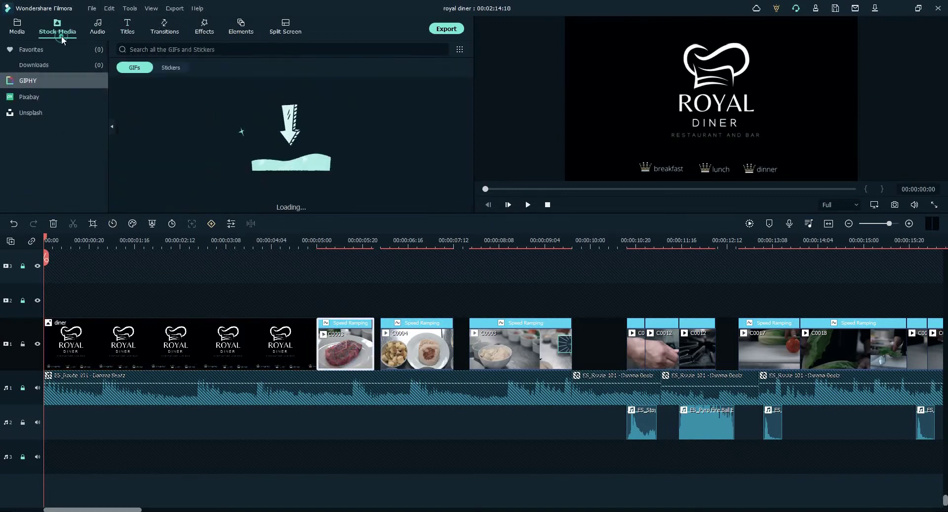
pyautogui.click(97, 30)
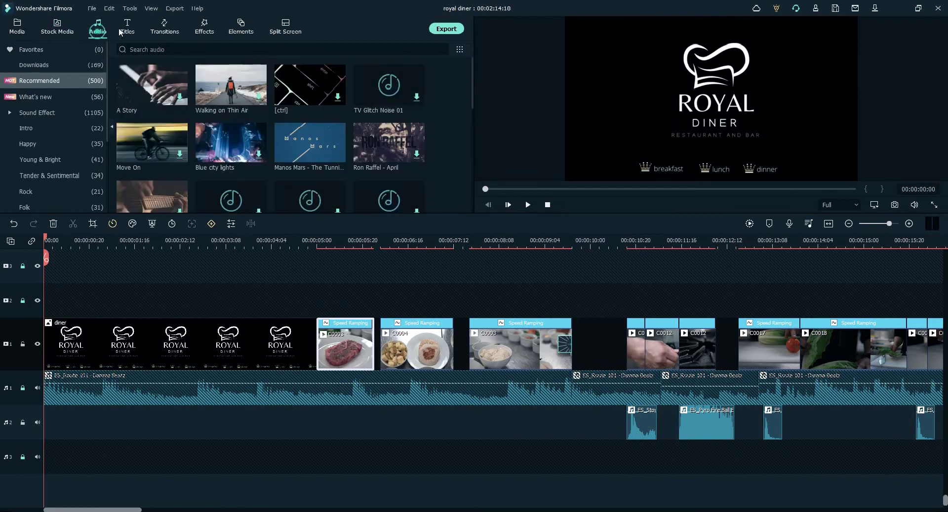
pyautogui.click(127, 29)
pyautogui.click(164, 29)
pyautogui.click(204, 31)
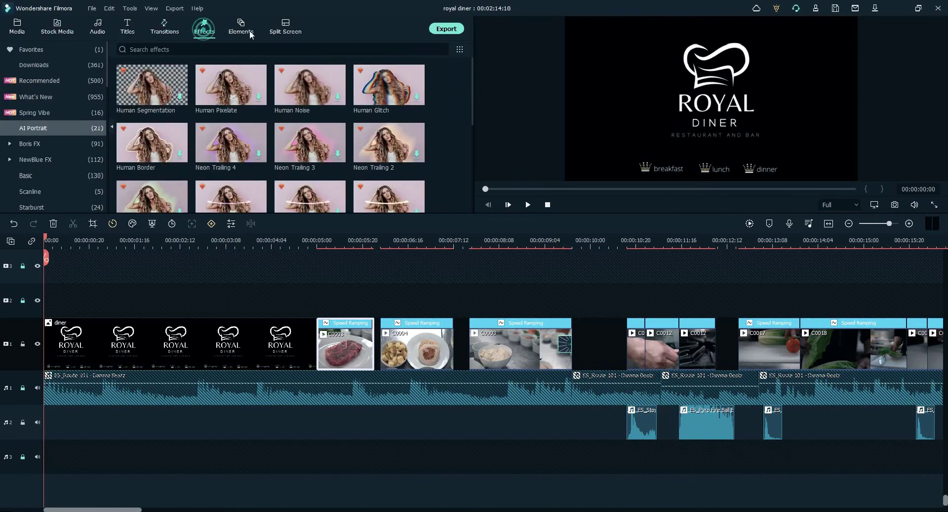
pyautogui.click(274, 32)
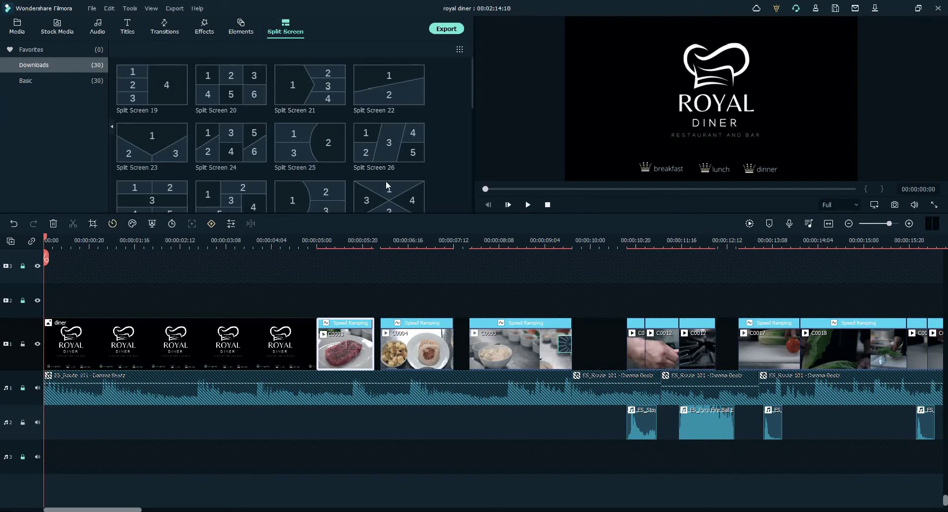
pyautogui.click(16, 27)
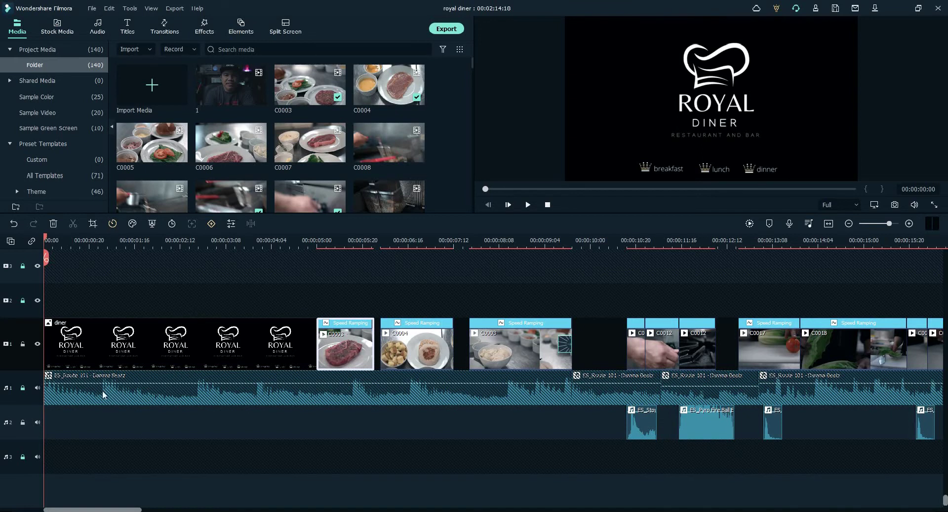
# Step: Unlock the first audio track and browse the Whoosh sound effects in Epidemic Sound
pyautogui.click(22, 389)
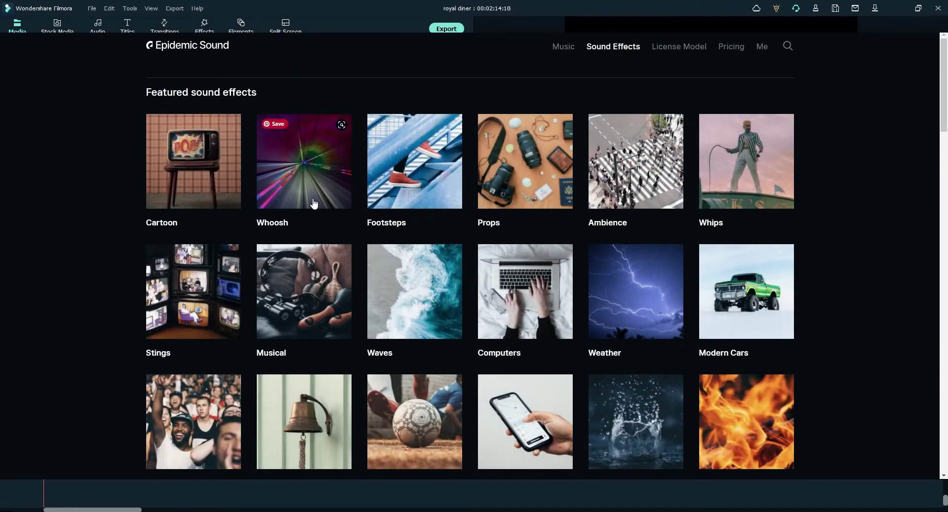
pyautogui.click(300, 183)
pyautogui.scroll(-5, 425, 260)
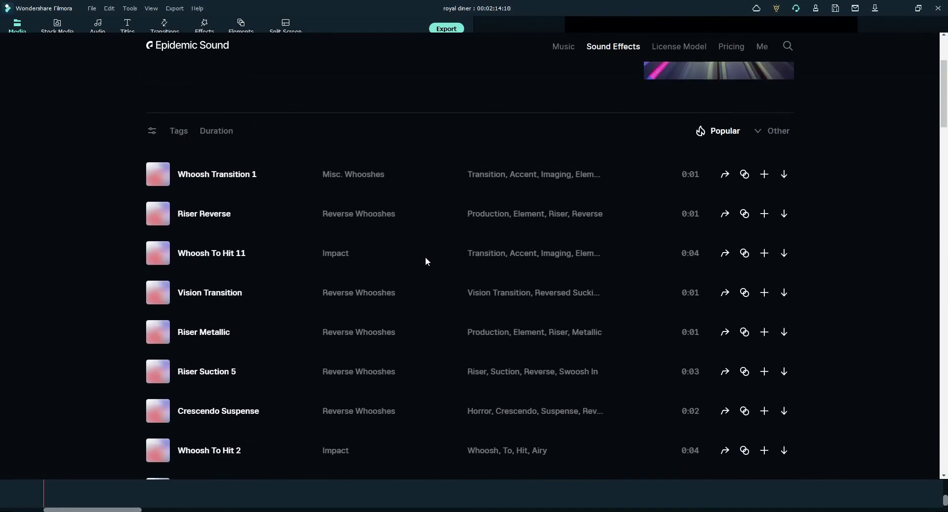
pyautogui.scroll(5, 420, 271)
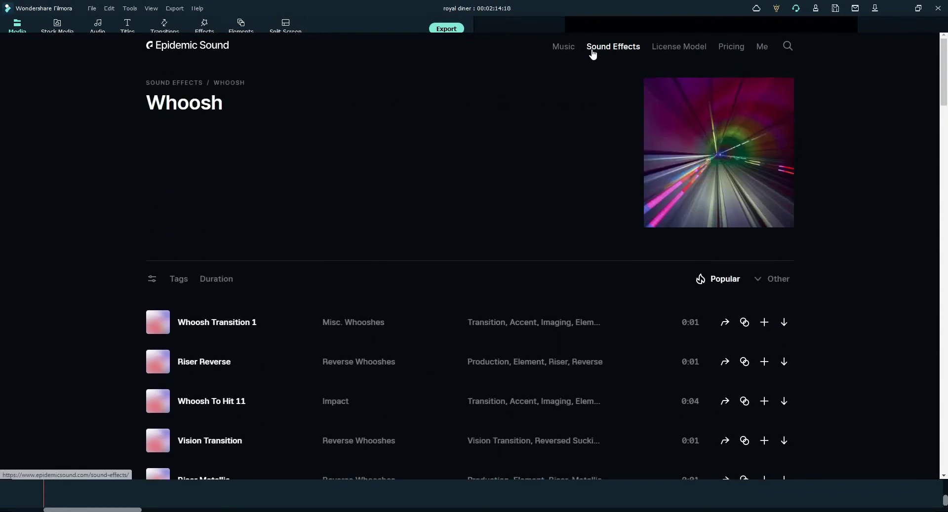
# Step: Go back to the Sound Effects overview and bring up the Water category
pyautogui.click(594, 49)
pyautogui.scroll(-2, 542, 207)
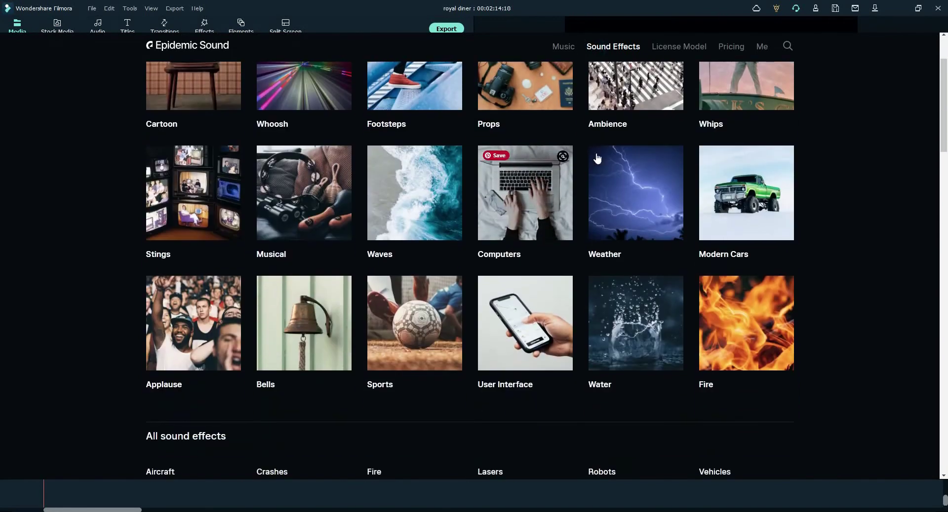
pyautogui.click(621, 355)
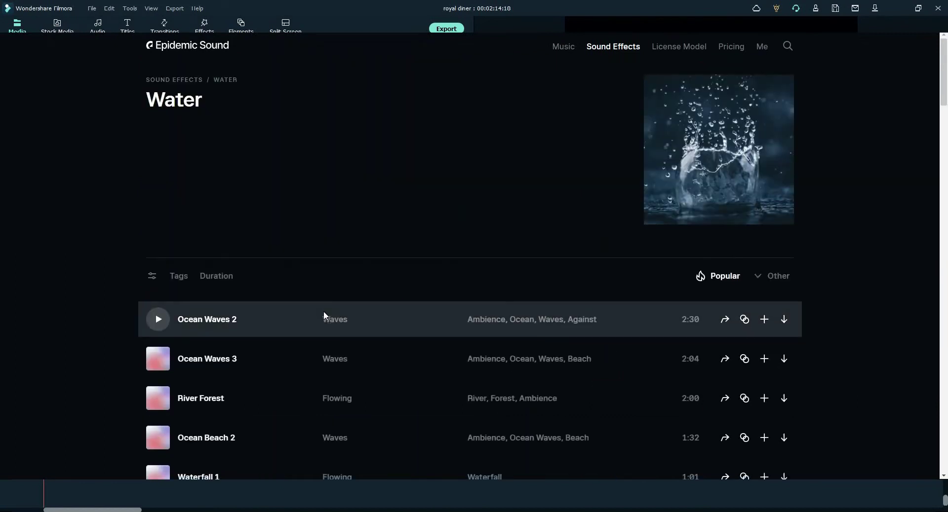
pyautogui.scroll(-3, 324, 316)
pyautogui.scroll(3, 533, 118)
# Step: Select C0004 and the first ES_Route 101 clip, scroll the timeline right, and open the effects library
pyautogui.click(413, 348)
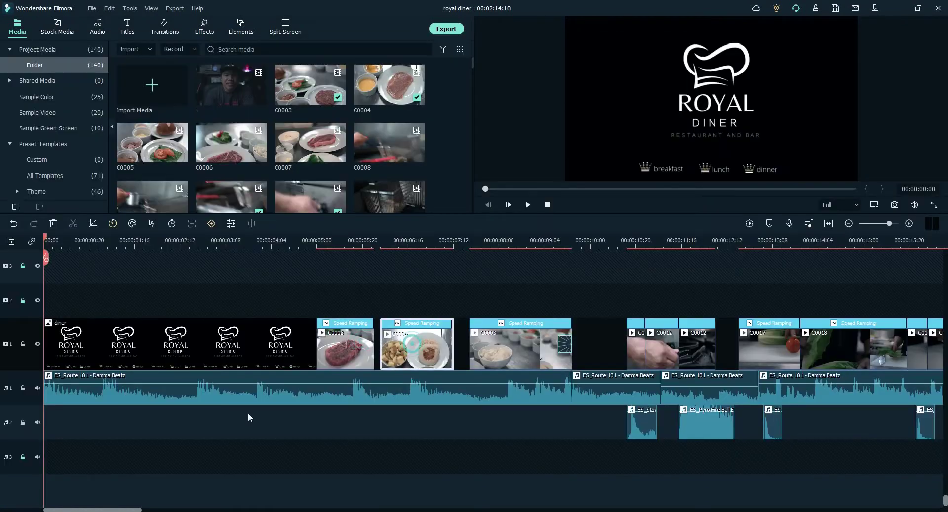
pyautogui.click(142, 395)
pyautogui.moveTo(87, 509); pyautogui.dragTo(108, 509)
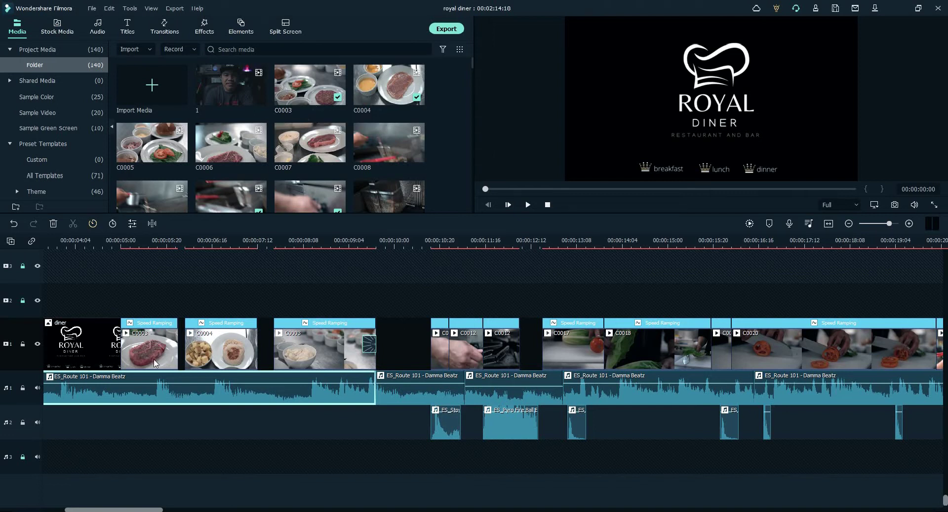
pyautogui.moveTo(114, 510)
pyautogui.mouseDown()
pyautogui.moveTo(241, 510)
pyautogui.moveTo(101, 510)
pyautogui.moveTo(113, 510)
pyautogui.mouseUp()
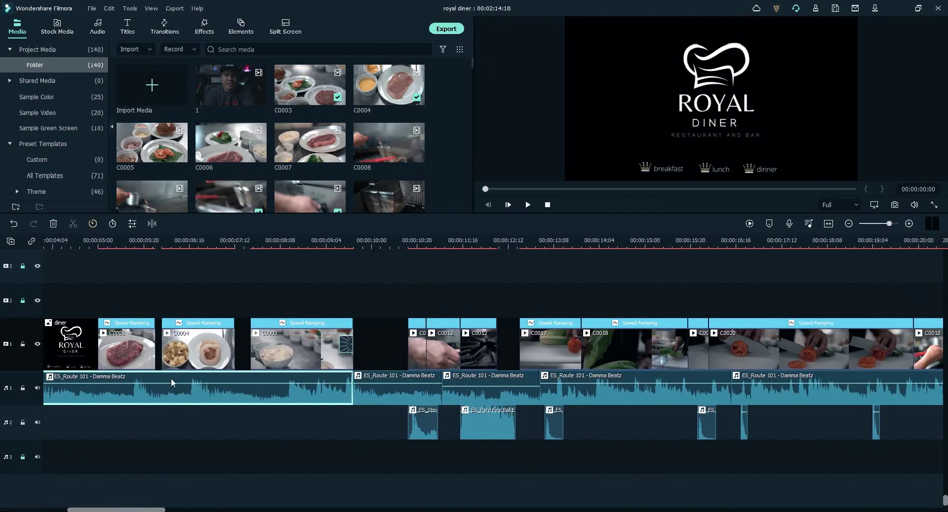
pyautogui.click(205, 28)
pyautogui.click(168, 30)
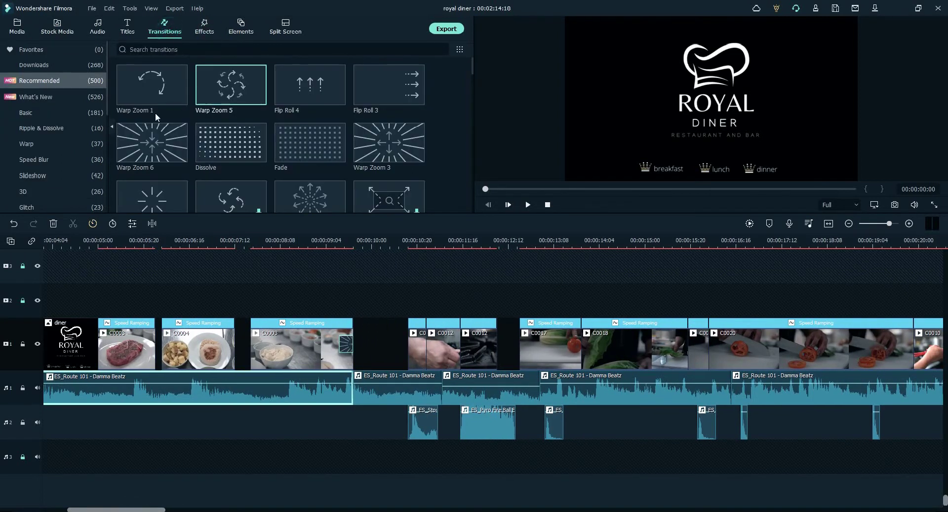
pyautogui.click(144, 94)
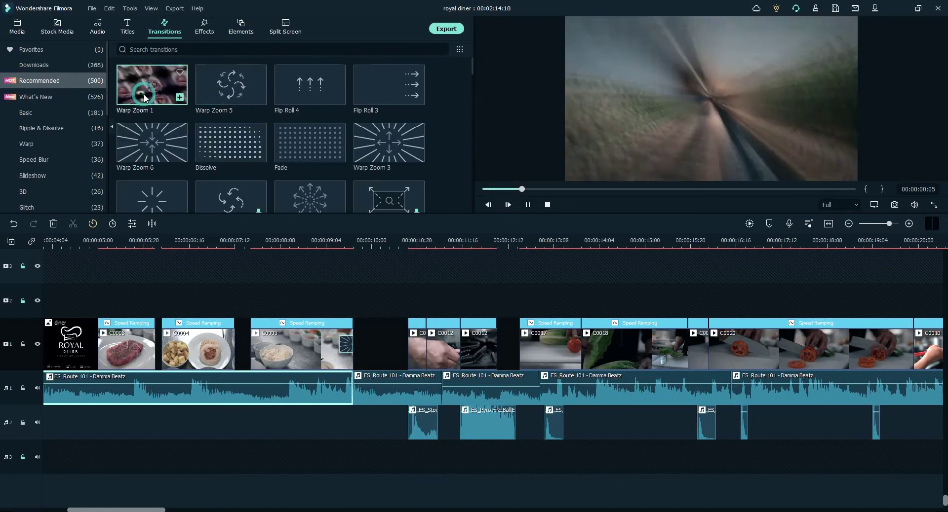
pyautogui.click(255, 97)
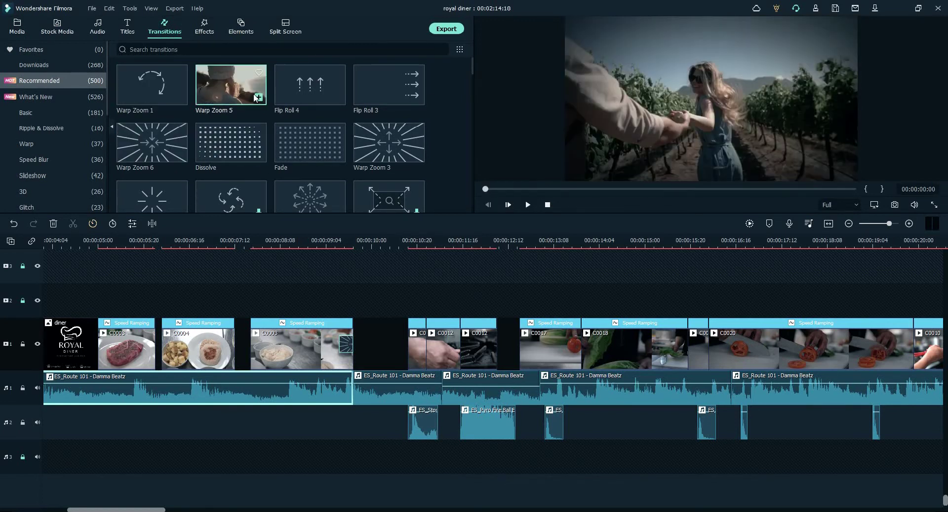
pyautogui.click(286, 94)
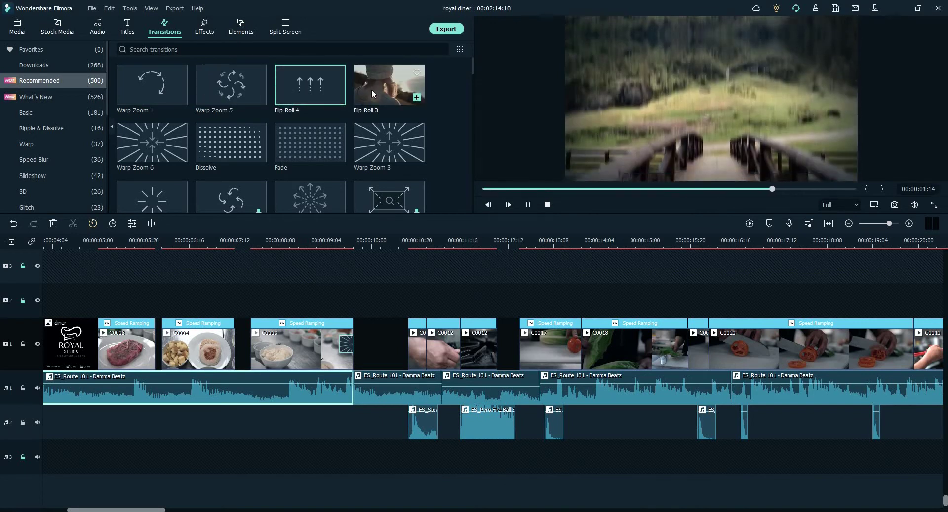
pyautogui.click(137, 147)
pyautogui.moveTo(470, 60); pyautogui.dragTo(460, 194)
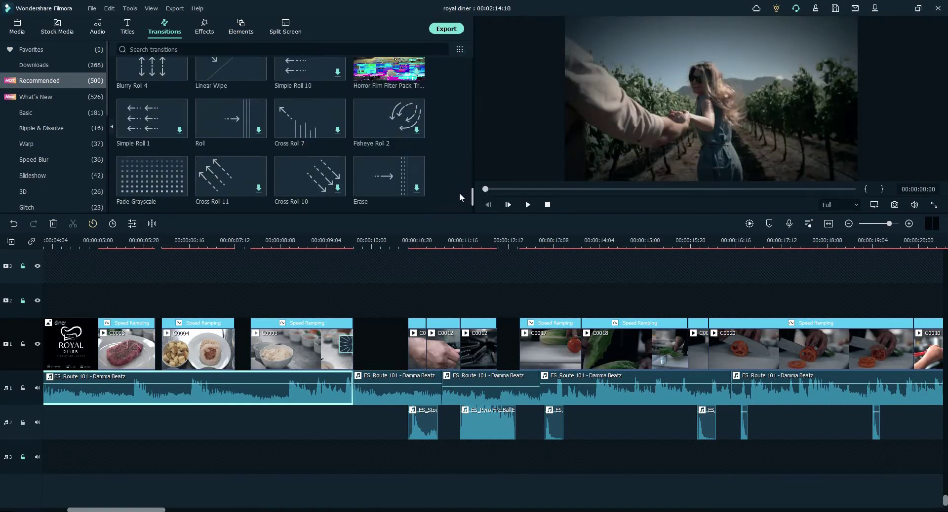
pyautogui.scroll(1, 445, 158)
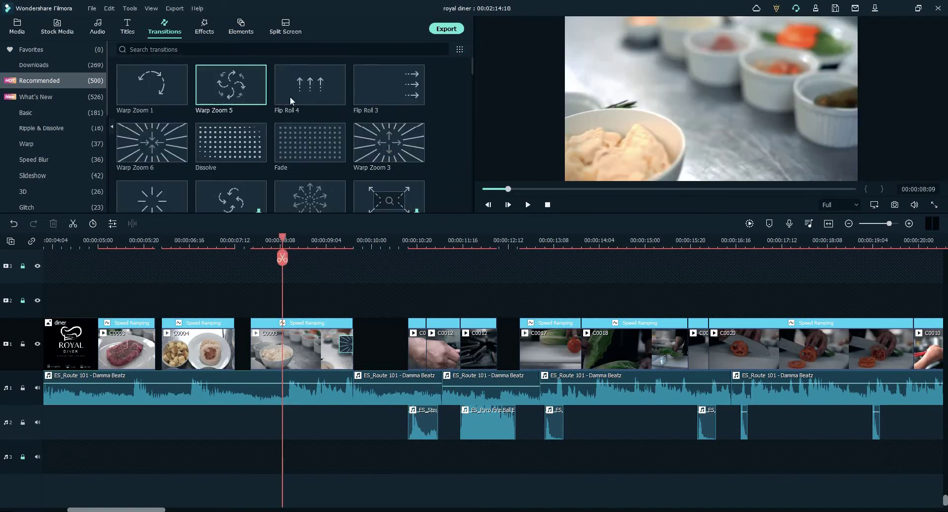
pyautogui.moveTo(297, 96); pyautogui.dragTo(458, 347)
pyautogui.rightClick(464, 351)
pyautogui.click(489, 357)
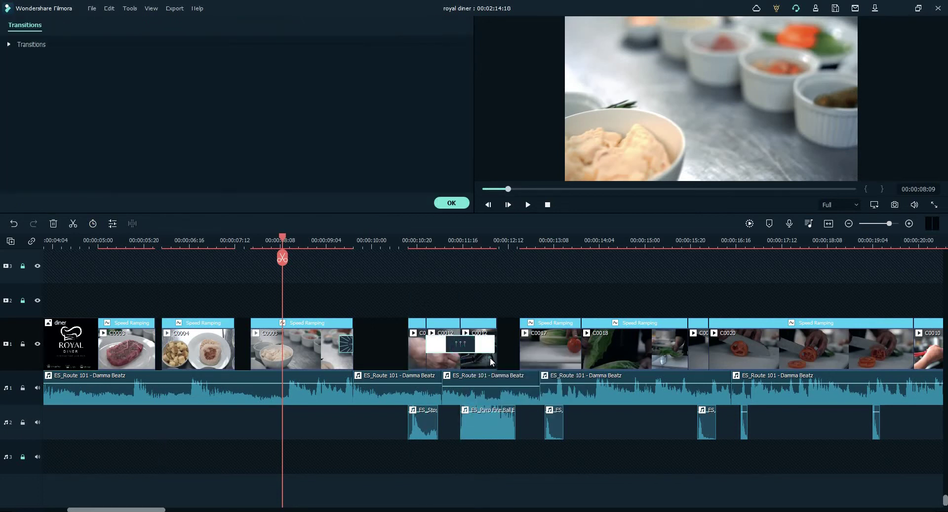
pyautogui.click(10, 45)
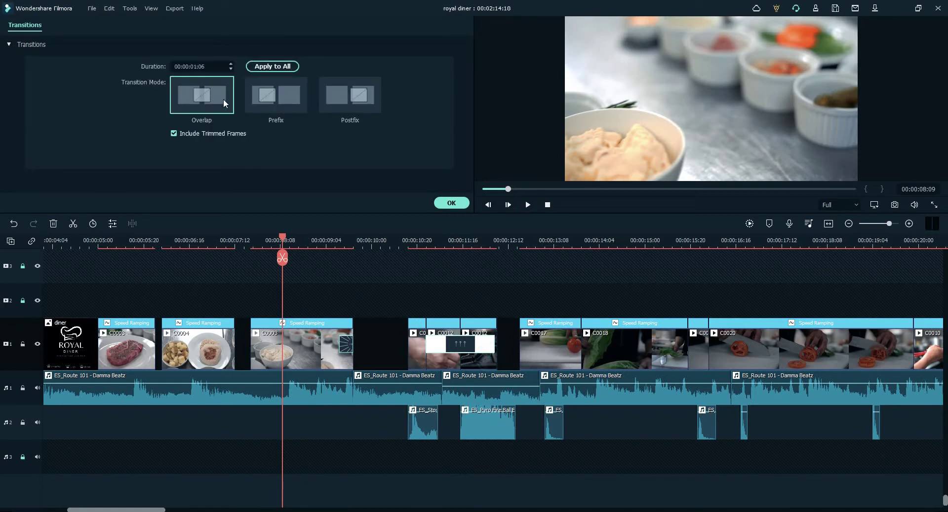
pyautogui.click(451, 202)
pyautogui.click(413, 241)
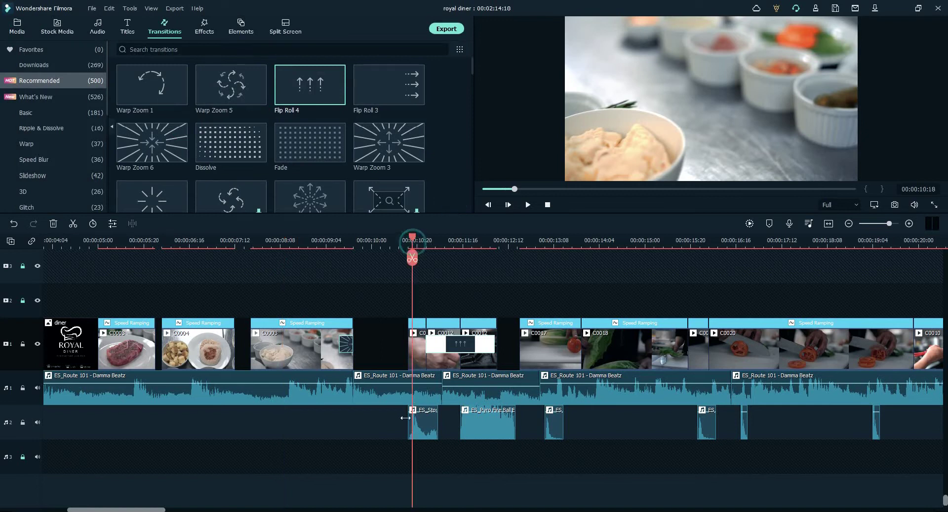
pyautogui.press('space')
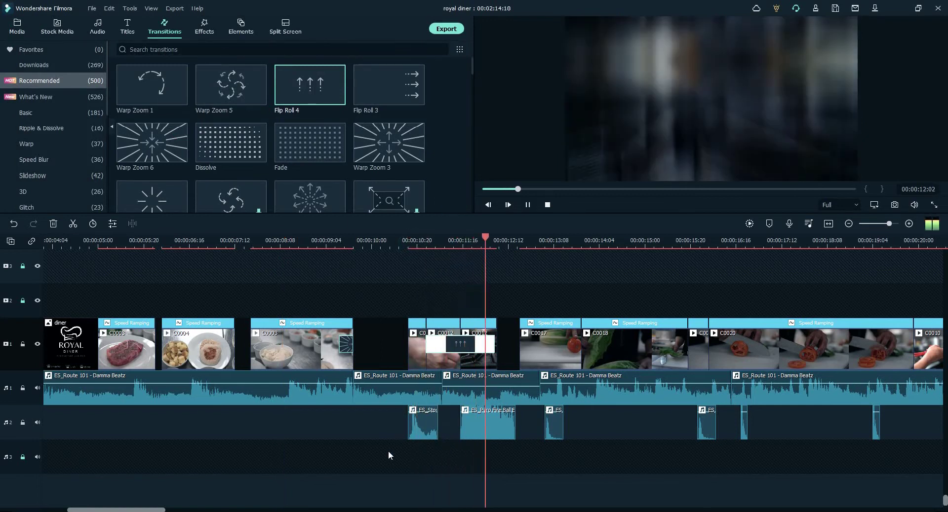
pyautogui.press('space')
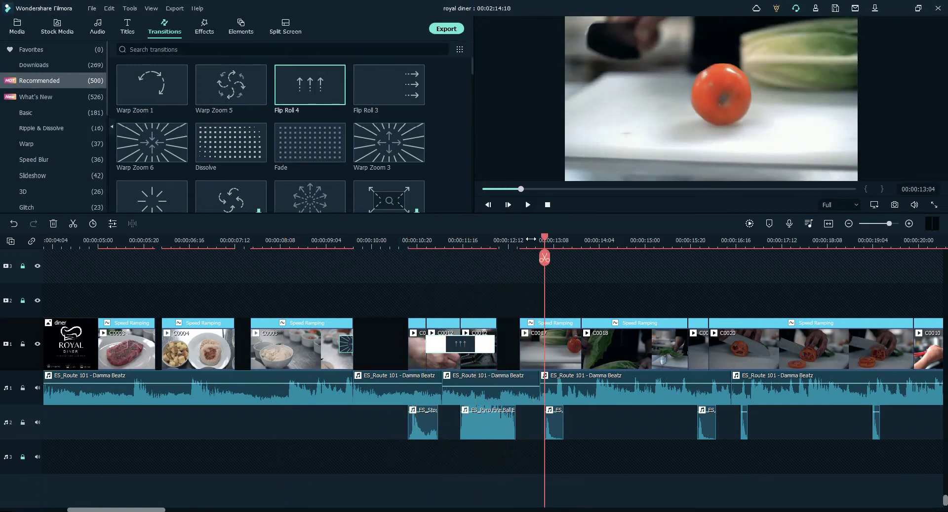
pyautogui.moveTo(542, 238); pyautogui.dragTo(419, 241)
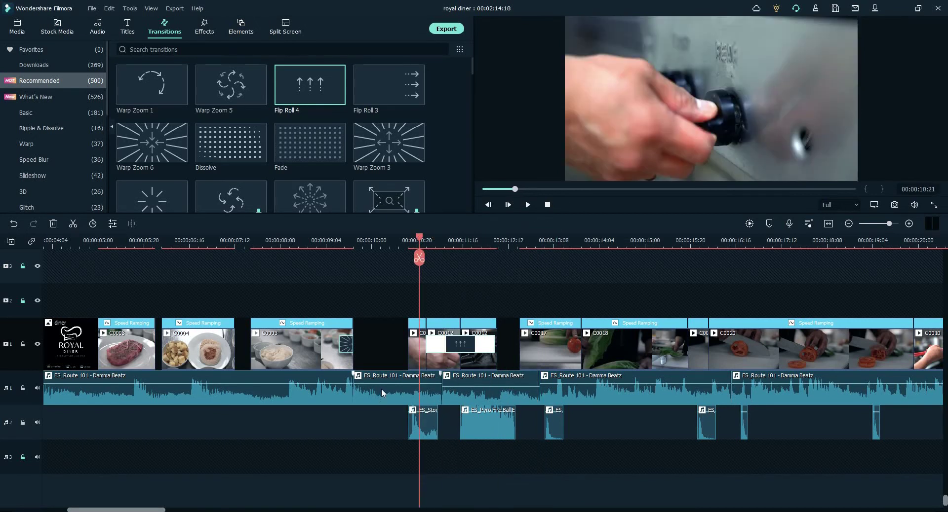
pyautogui.press('space')
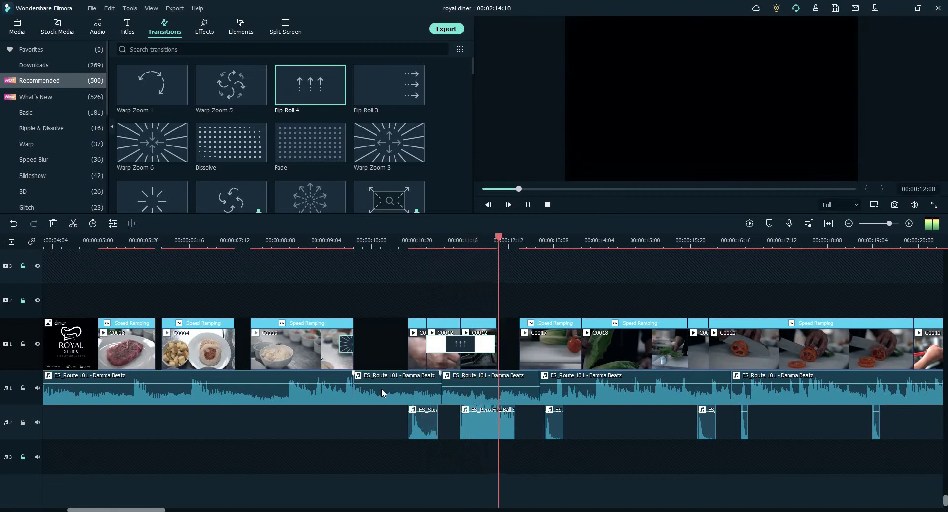
pyautogui.press('space')
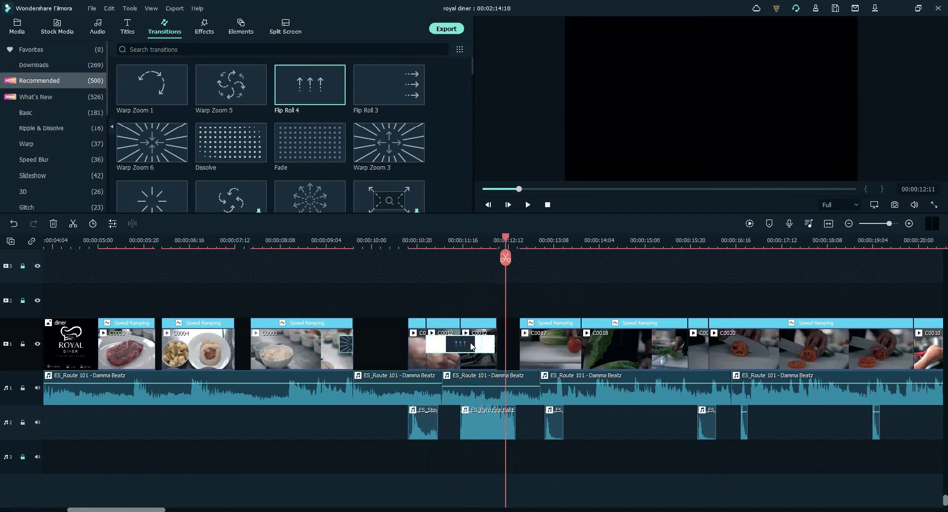
pyautogui.press('Delete')
pyautogui.moveTo(505, 237); pyautogui.dragTo(244, 237)
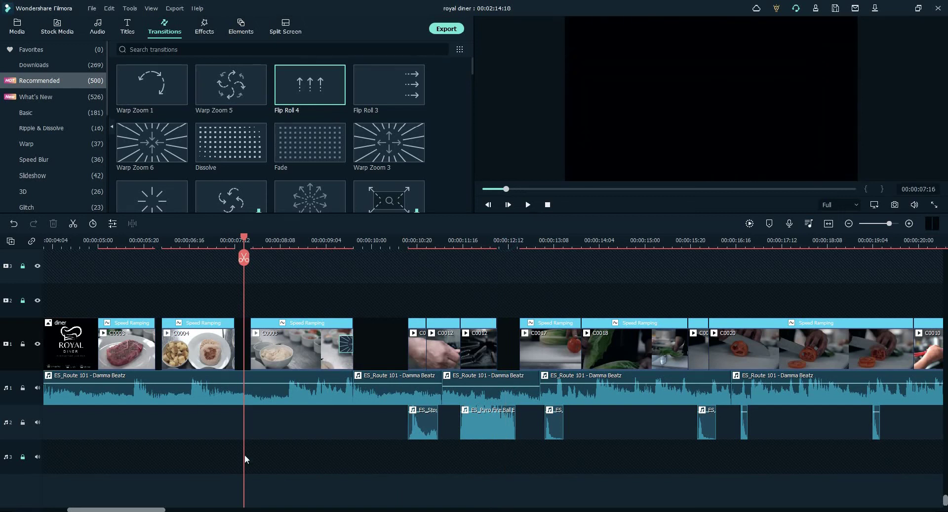
pyautogui.moveTo(141, 510); pyautogui.dragTo(166, 510)
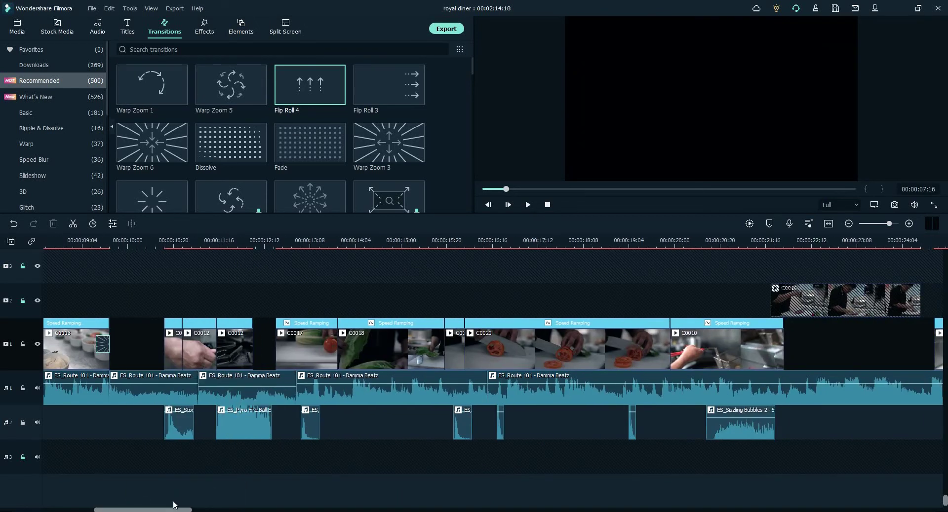
# Step: Check clip C0020's context menu, then view C0010's Video, Animation and Speed submenus
pyautogui.scroll(-3, 165, 453)
pyautogui.click(201, 348)
pyautogui.rightClick(200, 349)
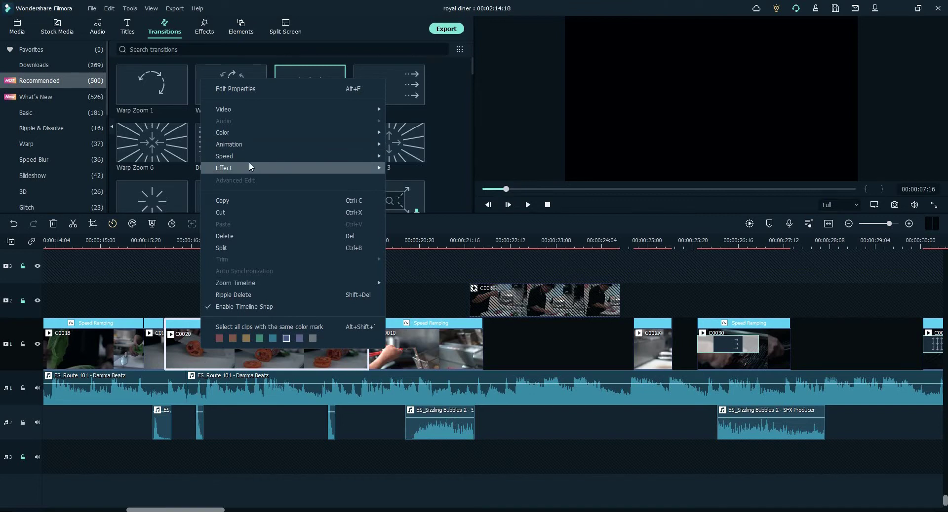
pyautogui.click(288, 365)
pyautogui.click(409, 348)
pyautogui.rightClick(410, 348)
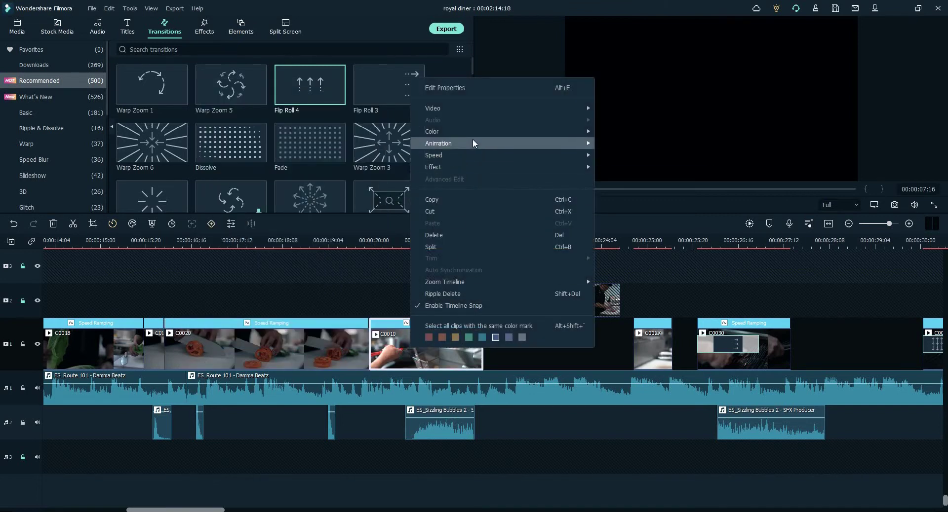
pyautogui.moveTo(477, 108)
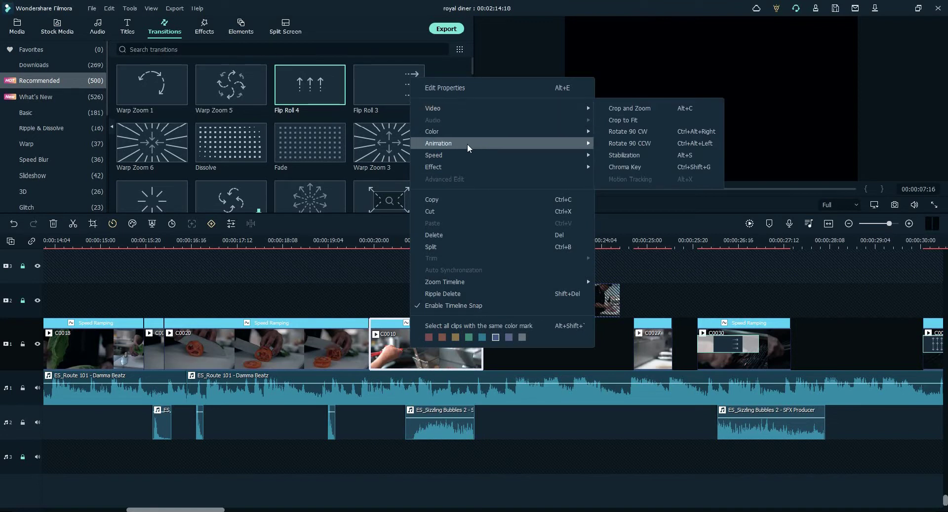
pyautogui.moveTo(461, 157)
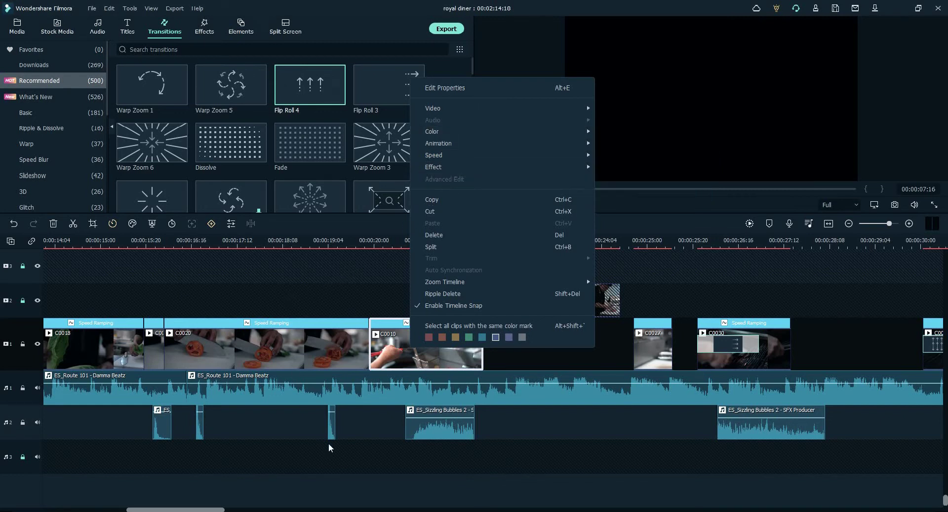
# Step: Select the Pyro Fire Ball effect and play the timeline from 00:00:11:17
pyautogui.moveTo(202, 510); pyautogui.dragTo(178, 511)
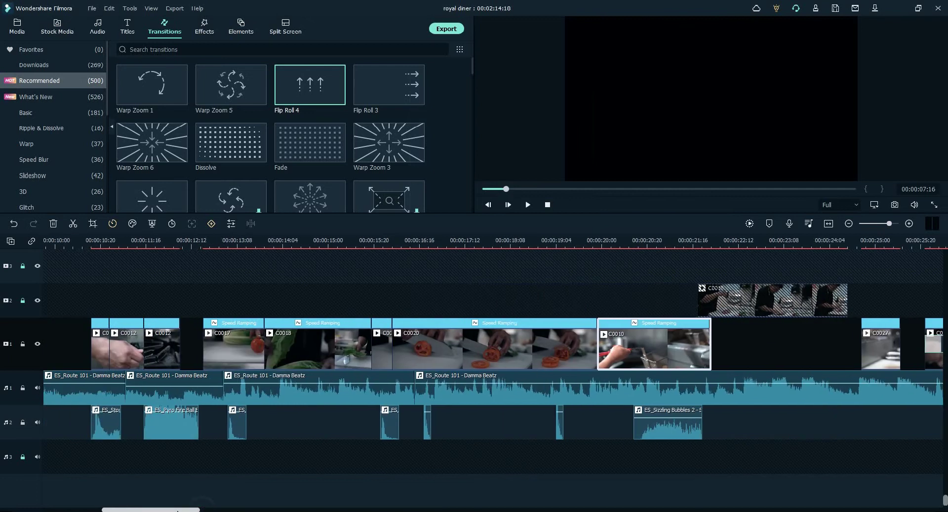
pyautogui.rightClick(164, 346)
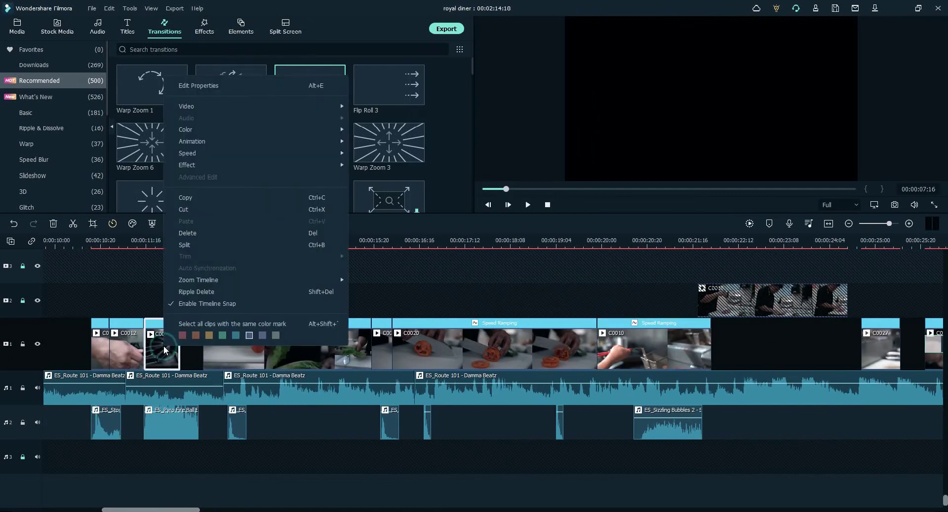
pyautogui.click(167, 473)
pyautogui.click(176, 422)
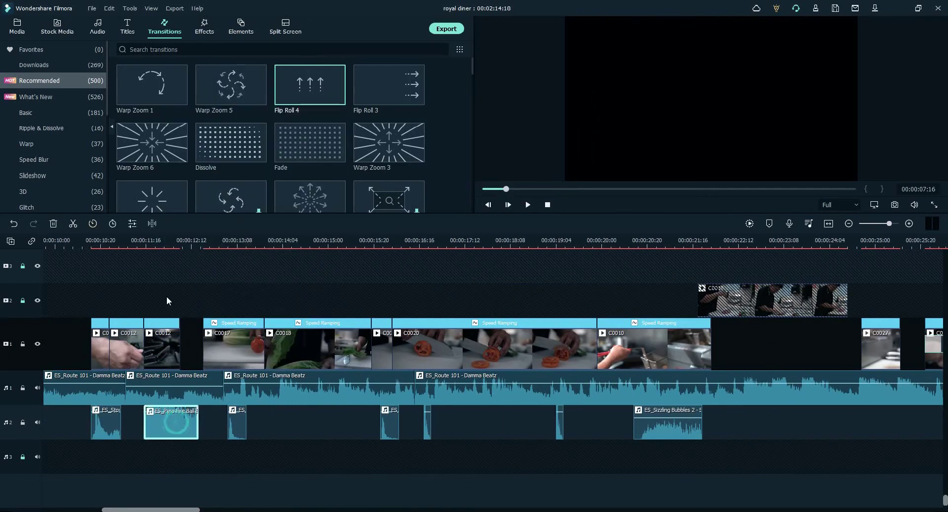
pyautogui.click(148, 241)
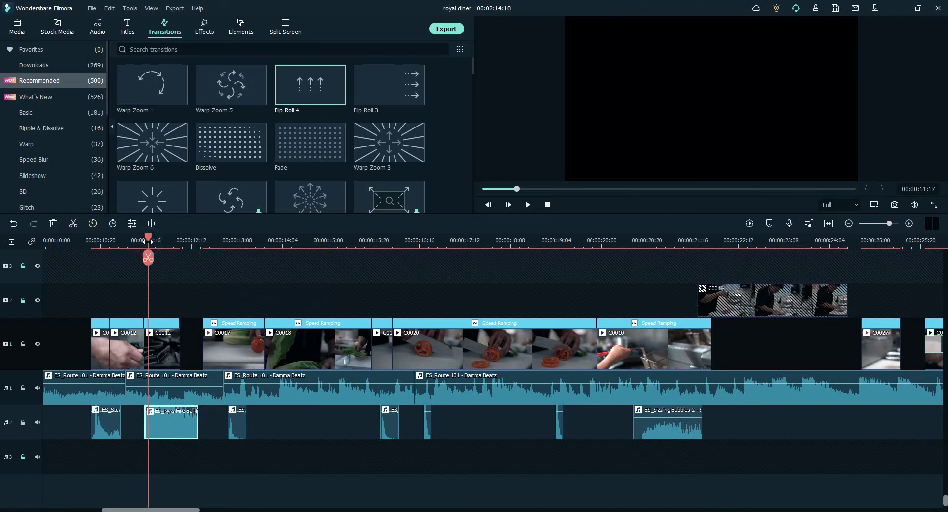
pyautogui.press('space')
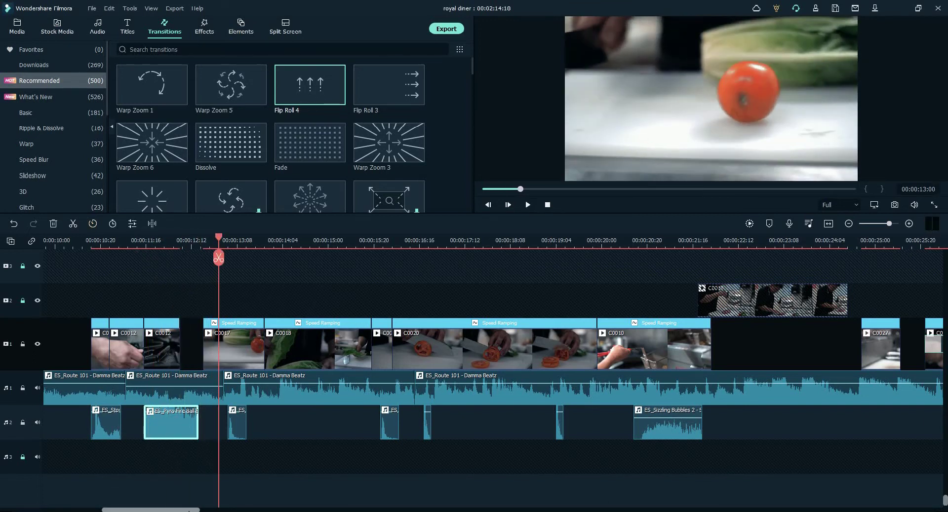
# Step: Select the Sizzling Bubbles effect, play the section from 00:00:20:21, then select clip C0010
pyautogui.moveTo(187, 511); pyautogui.dragTo(225, 511)
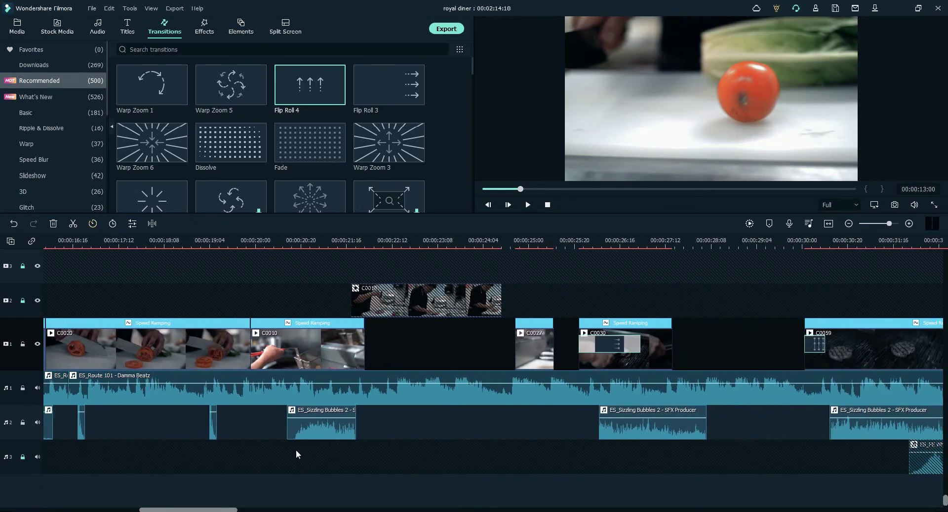
pyautogui.click(317, 429)
pyautogui.click(303, 238)
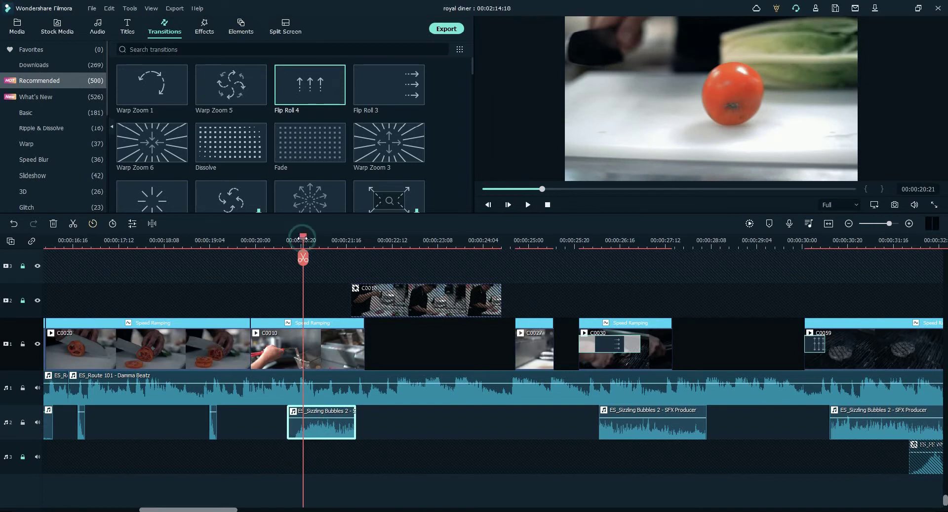
pyautogui.press('space')
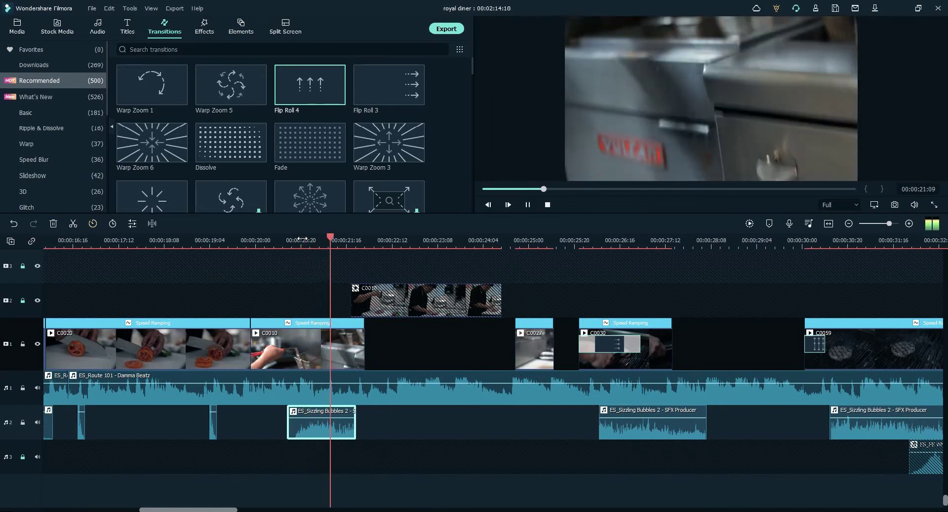
pyautogui.press('space')
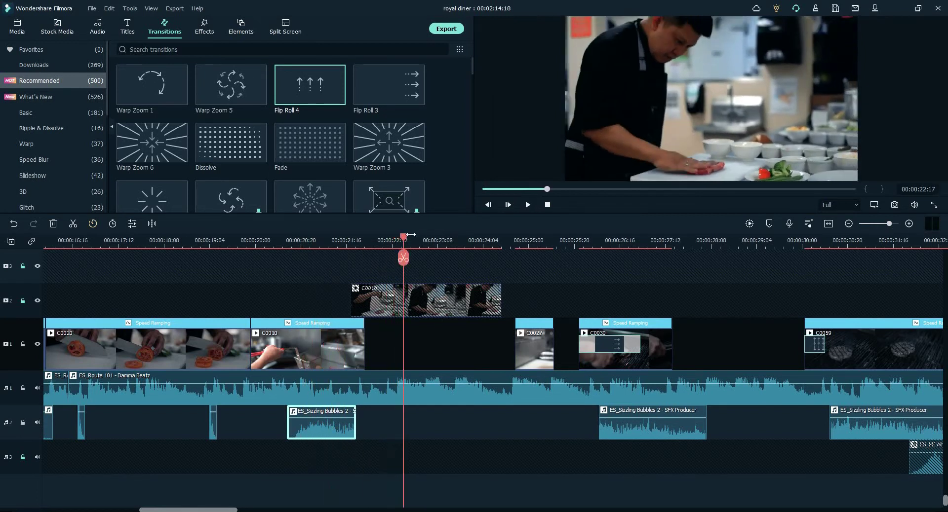
pyautogui.click(307, 345)
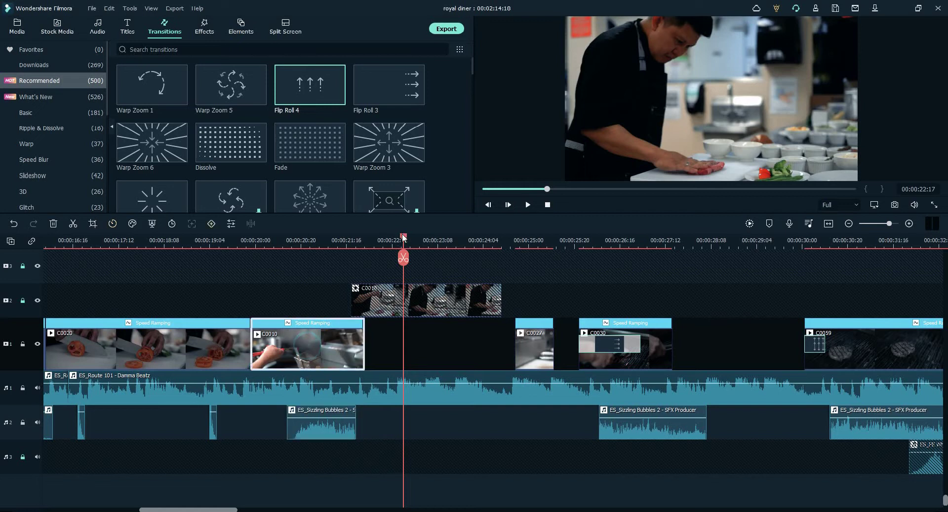
# Step: Move the playhead back to the tomato-chopping shot, play and pause there, and scroll the timeline left
pyautogui.moveTo(317, 240); pyautogui.dragTo(268, 241)
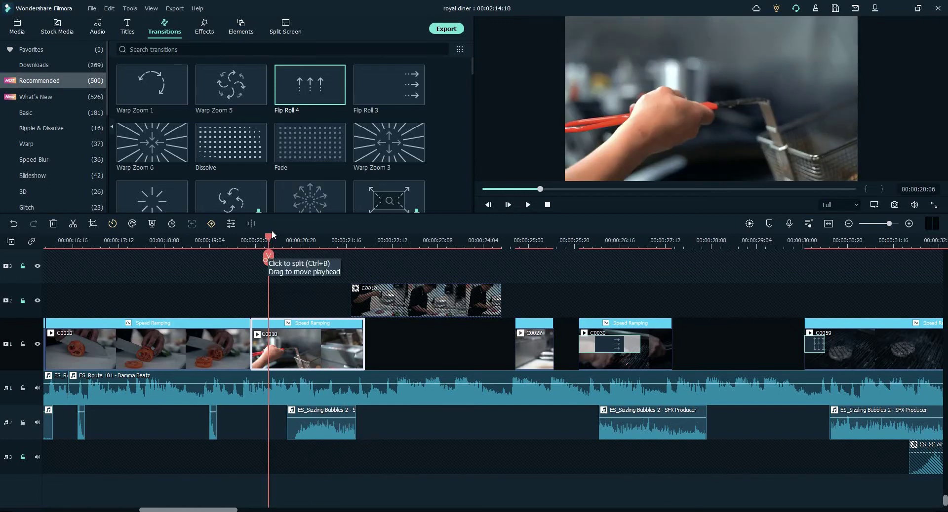
pyautogui.moveTo(262, 237); pyautogui.dragTo(195, 249)
pyautogui.press('space')
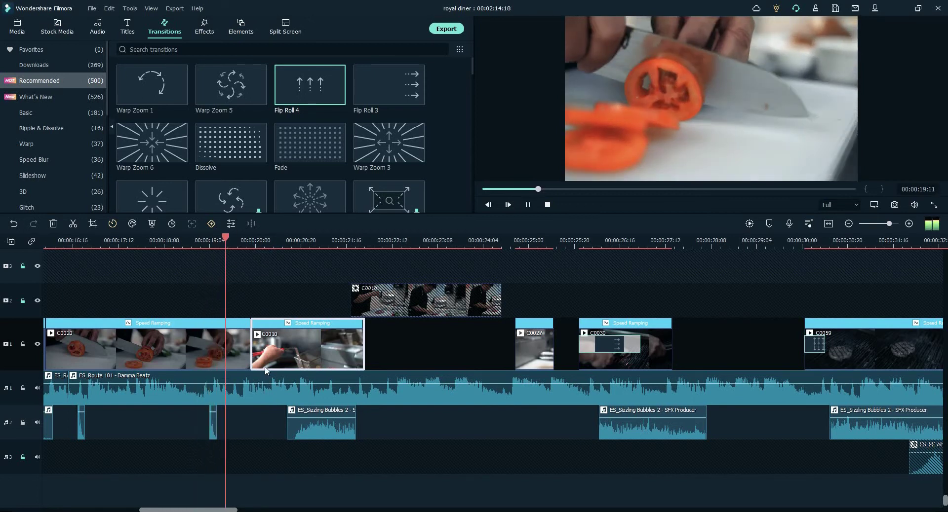
pyautogui.press('space')
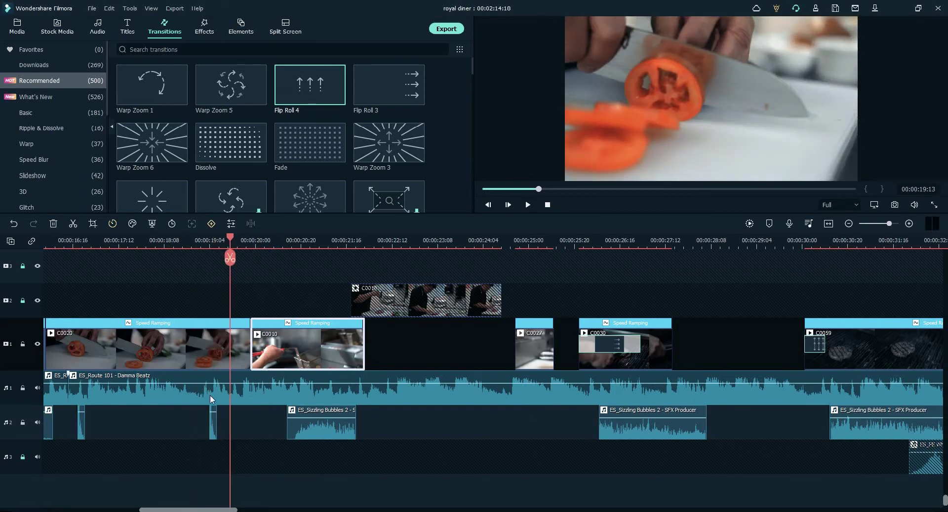
pyautogui.moveTo(189, 511); pyautogui.dragTo(169, 510)
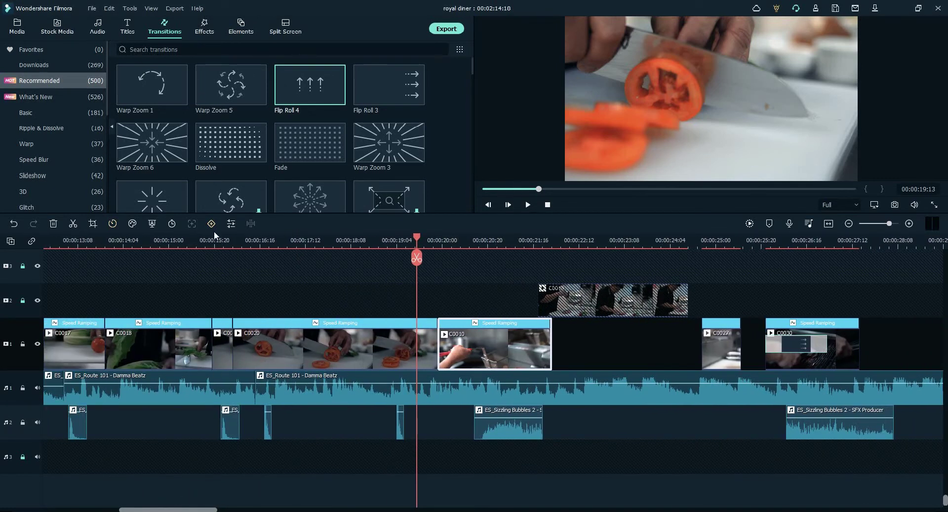
# Step: Open Color Correction for the tomato-chopping clip C0020
pyautogui.rightClick(325, 351)
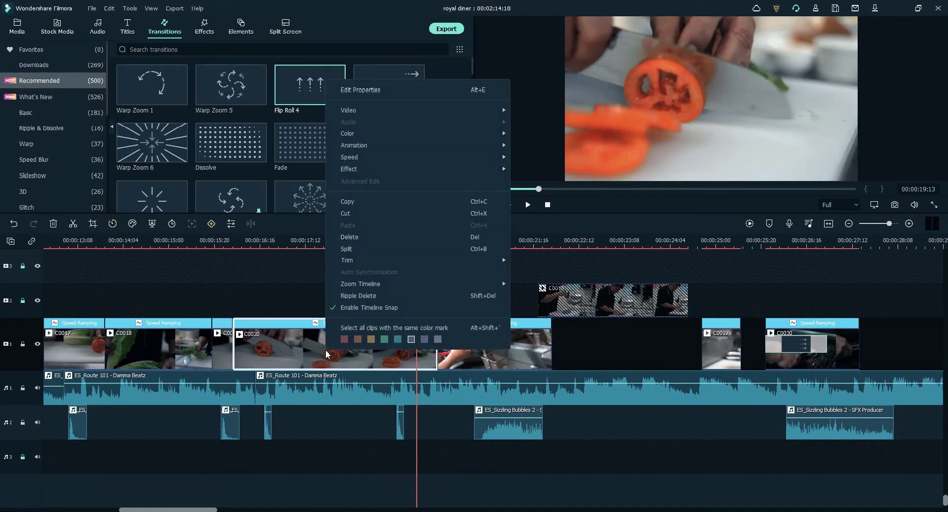
pyautogui.moveTo(394, 130)
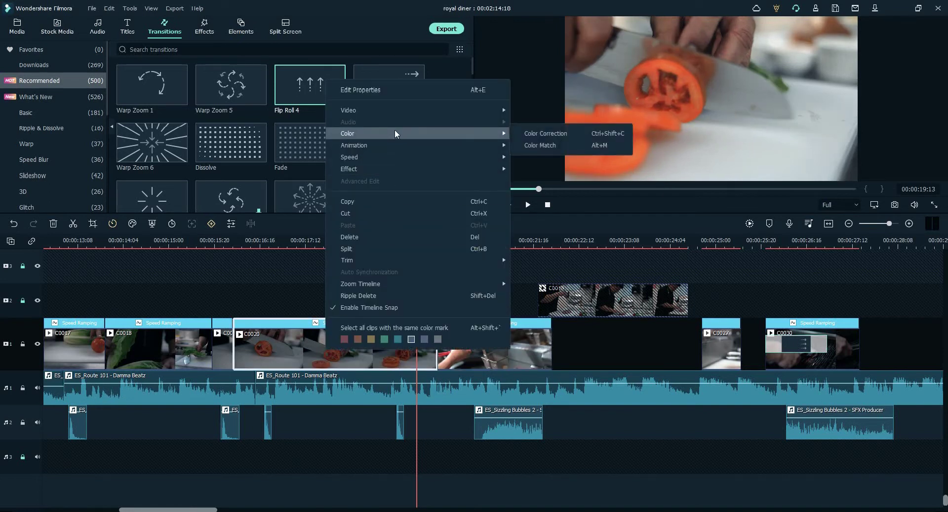
pyautogui.click(556, 133)
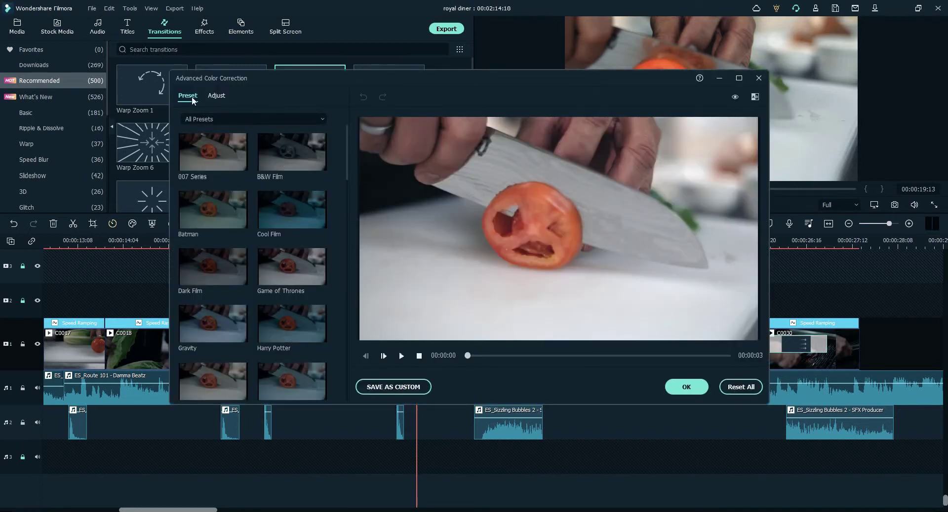
# Step: Preview vignette presets including Vignette 10 and Elegant, then apply Shadow Details
pyautogui.scroll(-10, 261, 265)
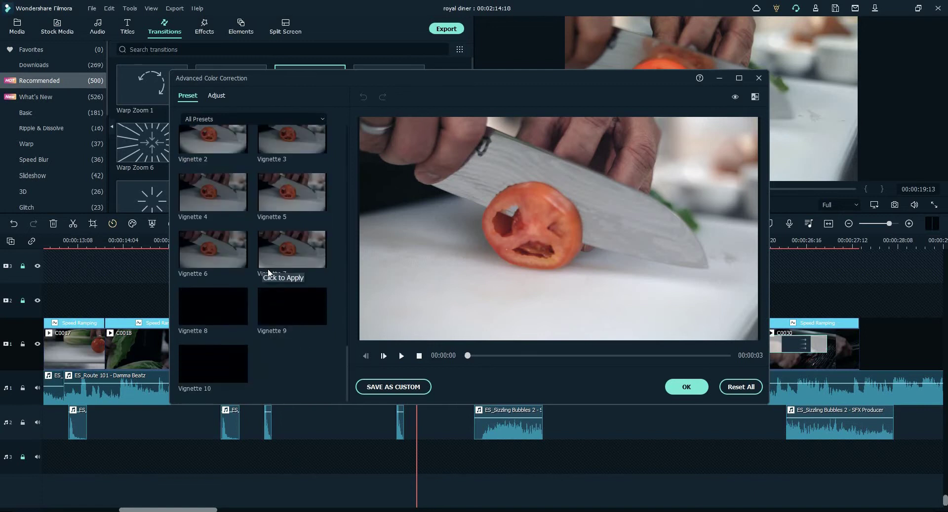
pyautogui.click(306, 252)
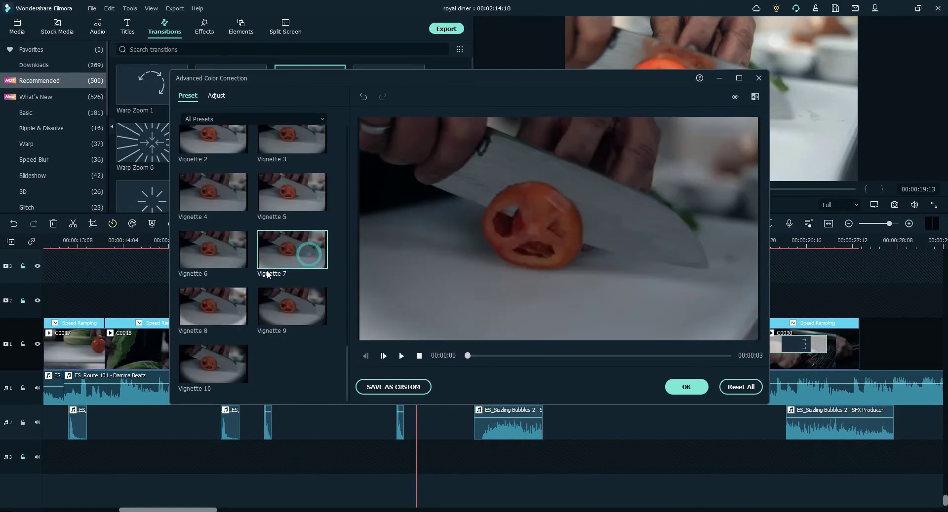
pyautogui.click(204, 254)
pyautogui.click(224, 365)
pyautogui.scroll(3, 297, 336)
pyautogui.click(271, 192)
pyautogui.click(217, 196)
pyautogui.scroll(3, 268, 217)
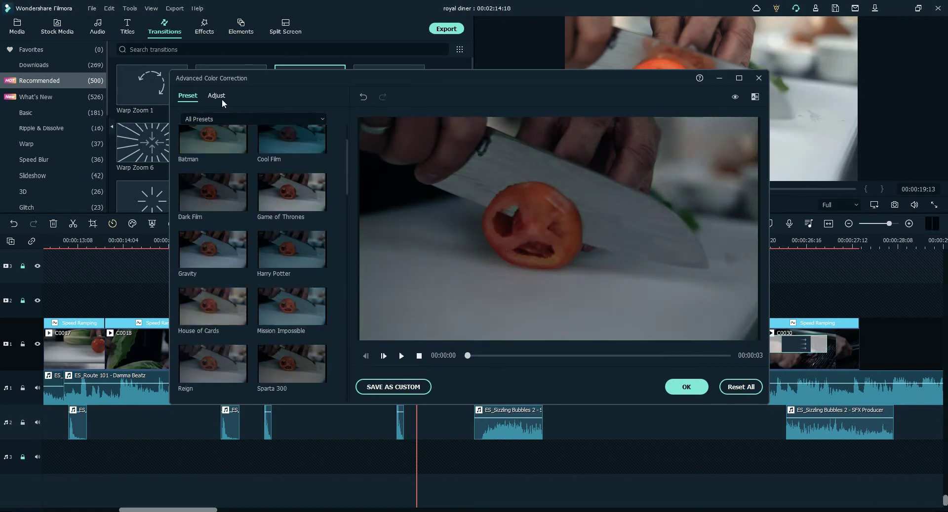
pyautogui.scroll(1, 347, 180)
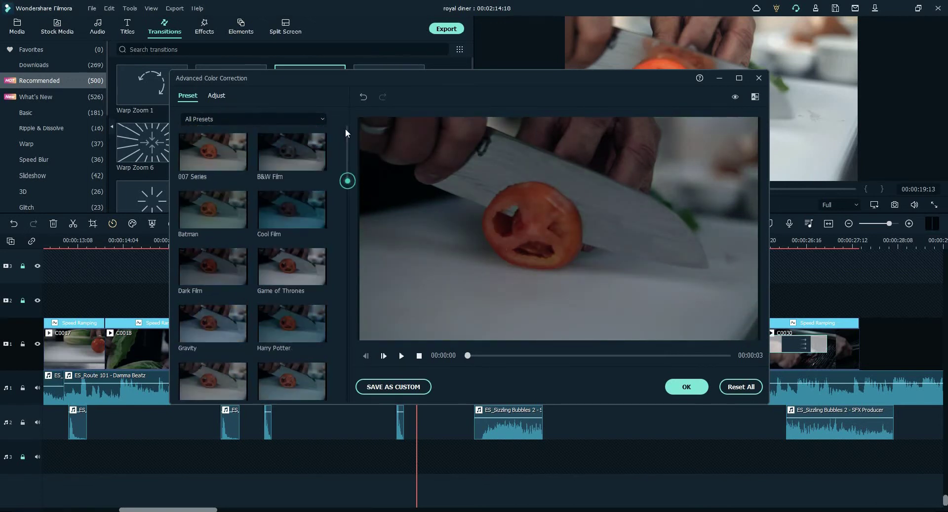
# Step: Switch to the Adjust tab and expand the White Balance and 3D LUT sections
pyautogui.click(216, 96)
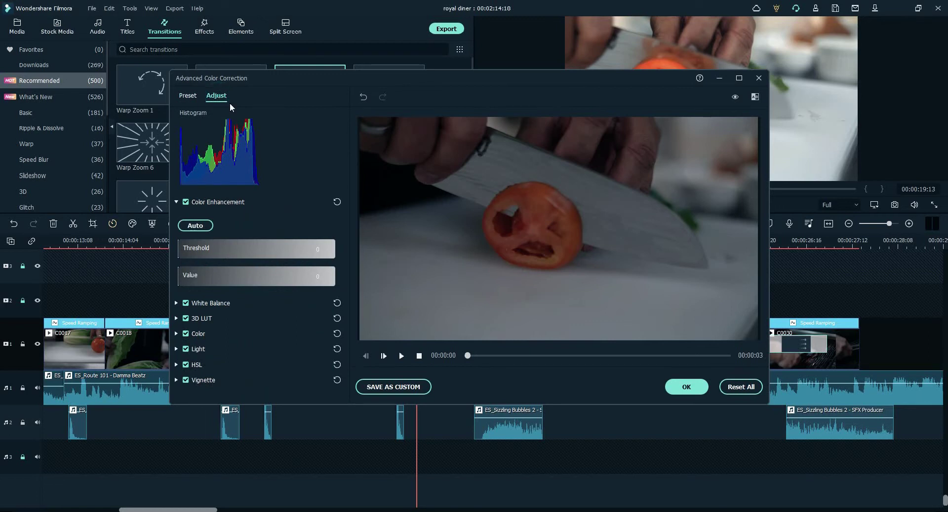
pyautogui.click(176, 303)
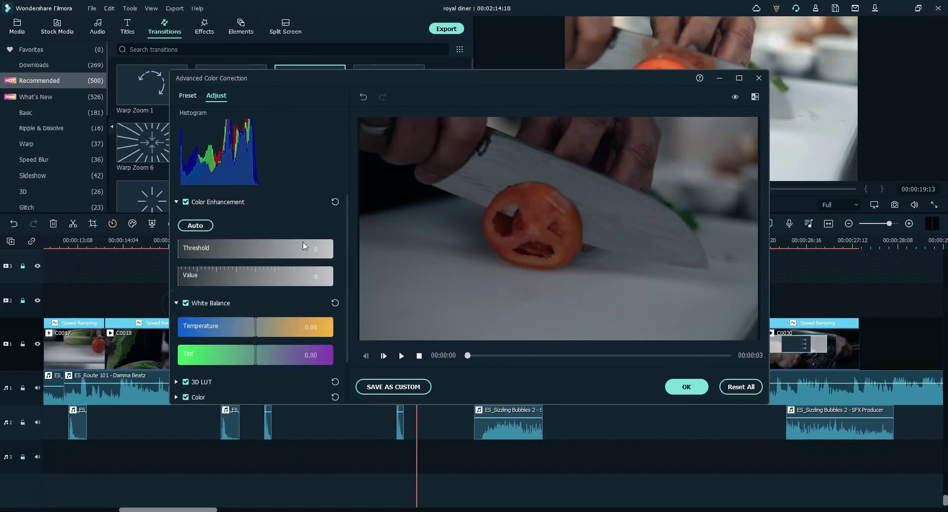
pyautogui.scroll(-2, 199, 333)
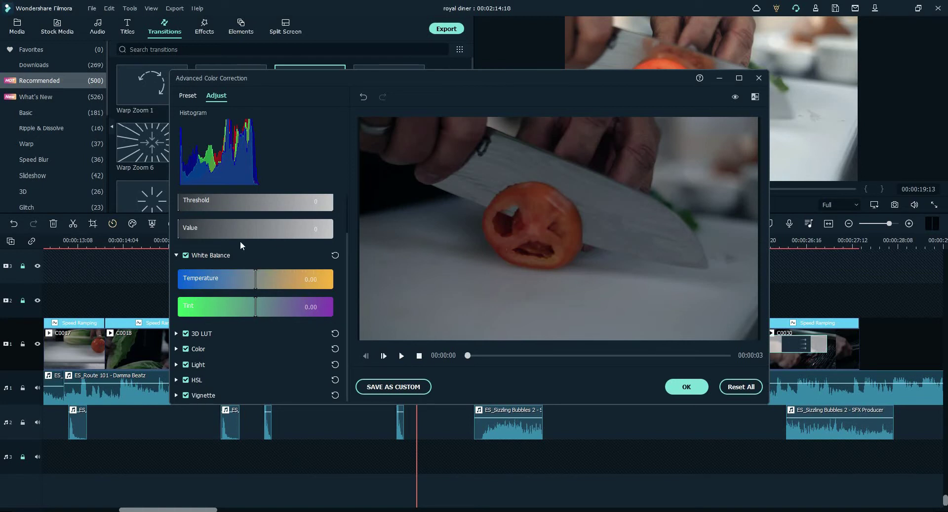
pyautogui.click(176, 333)
pyautogui.scroll(-2, 197, 335)
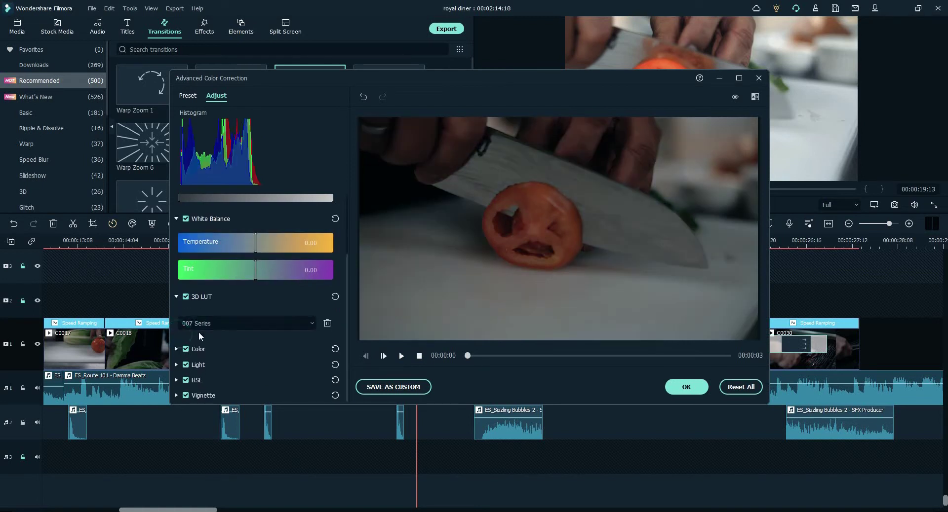
# Step: Change the 3D LUT from 007 Series to None
pyautogui.click(244, 321)
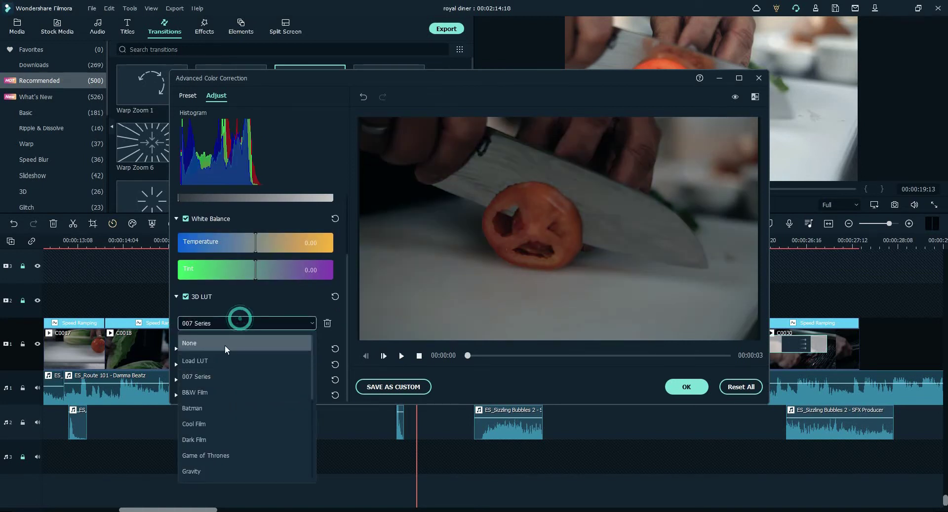
pyautogui.click(224, 345)
pyautogui.click(221, 321)
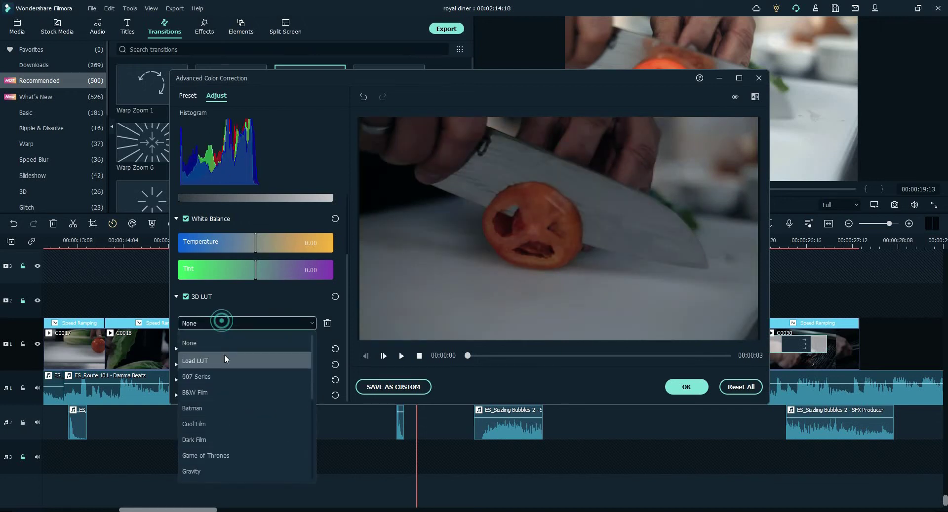
pyautogui.scroll(-2, 223, 385)
pyautogui.scroll(2, 229, 395)
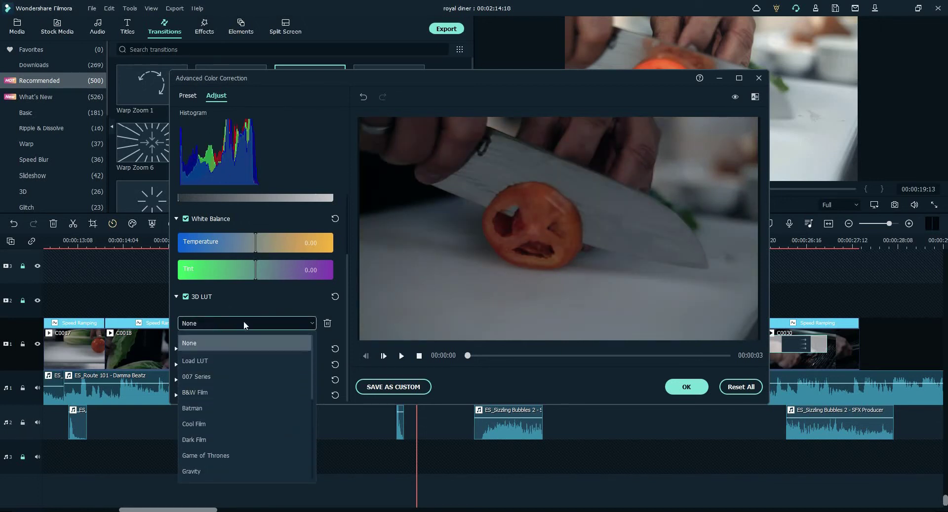
pyautogui.click(217, 340)
# Step: In the Color section raise exposure, brightness and contrast, and lower vibrance to -4
pyautogui.click(176, 349)
pyautogui.scroll(-2, 277, 334)
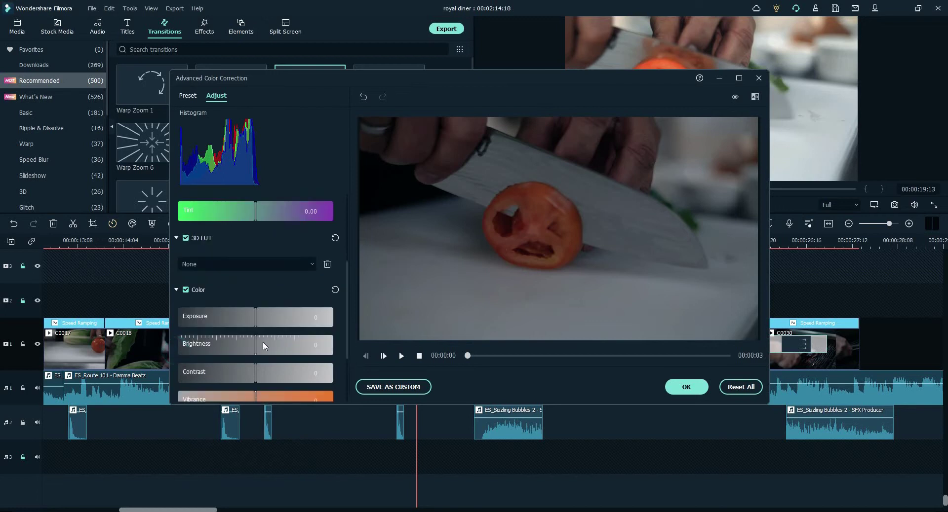
pyautogui.moveTo(252, 323); pyautogui.dragTo(324, 323)
pyautogui.moveTo(253, 351)
pyautogui.mouseDown()
pyautogui.moveTo(284, 352)
pyautogui.moveTo(260, 351)
pyautogui.mouseUp()
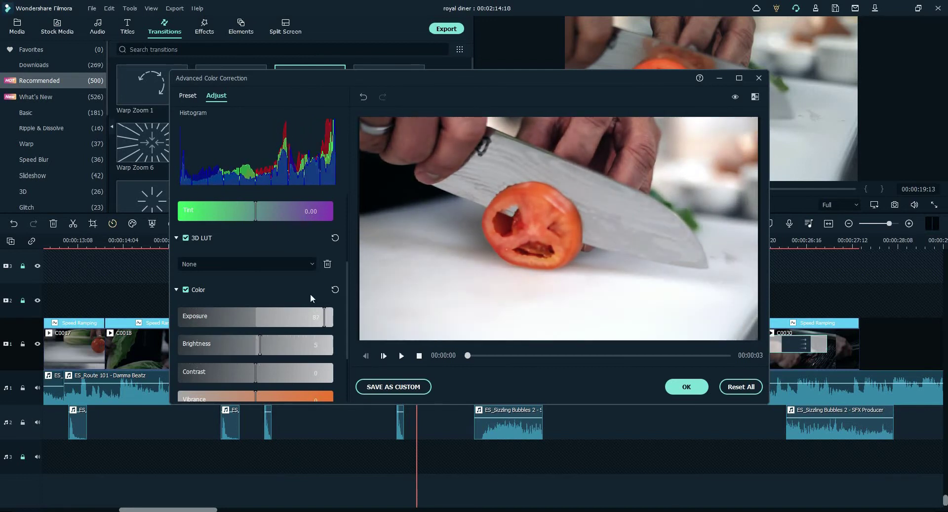
pyautogui.scroll(-2, 347, 286)
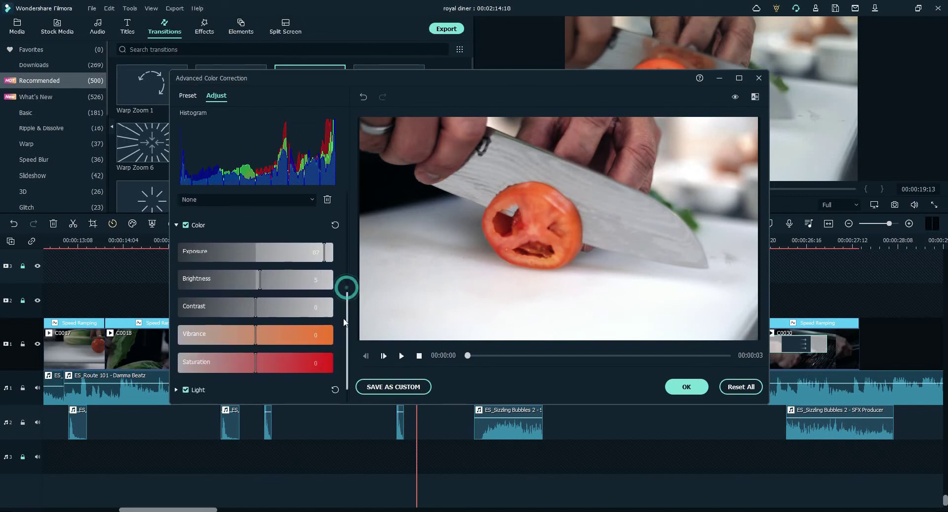
pyautogui.moveTo(252, 312); pyautogui.dragTo(280, 309)
pyautogui.moveTo(257, 338)
pyautogui.mouseDown()
pyautogui.moveTo(303, 337)
pyautogui.moveTo(253, 338)
pyautogui.mouseUp()
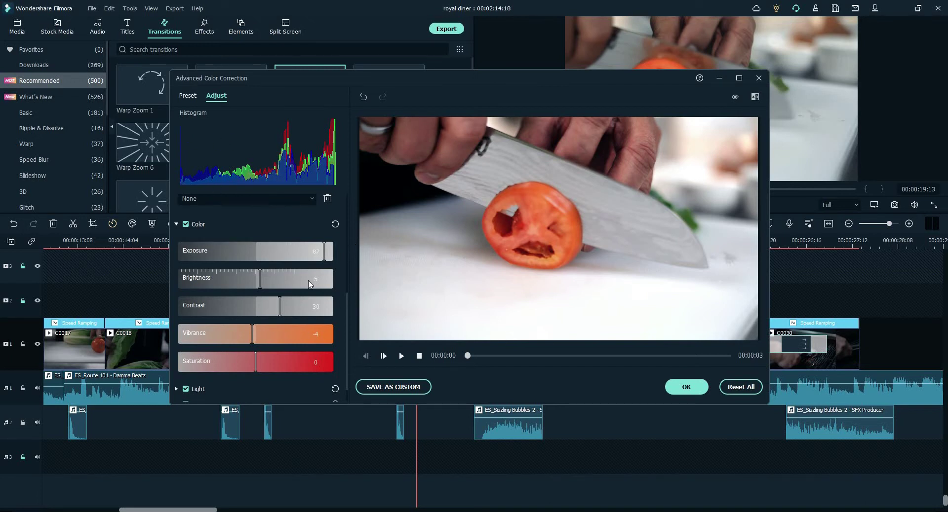
pyautogui.moveTo(324, 252); pyautogui.dragTo(316, 257)
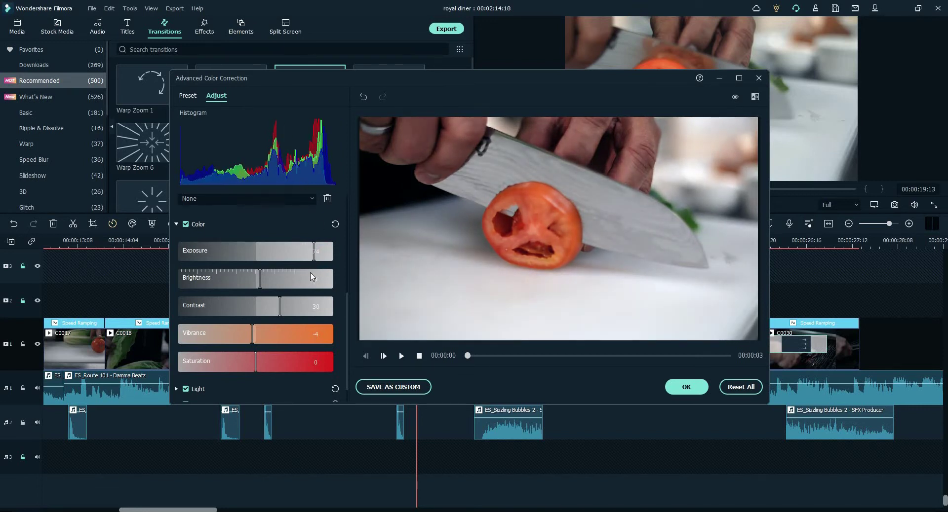
pyautogui.scroll(-1, 310, 278)
# Step: Set the Light section to Highlights 35, Shadows -30 and Whites 15
pyautogui.click(179, 364)
pyautogui.scroll(-3, 249, 328)
pyautogui.moveTo(255, 308); pyautogui.dragTo(285, 308)
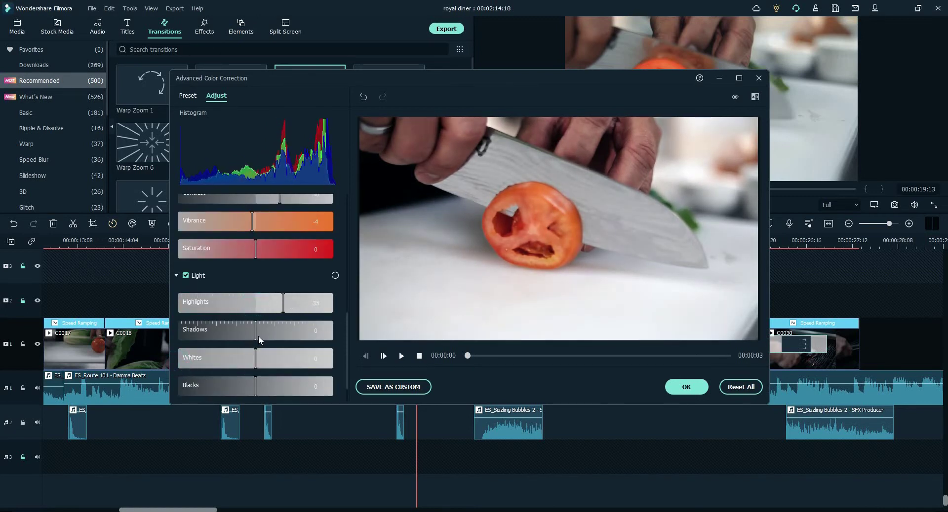
pyautogui.moveTo(257, 336)
pyautogui.mouseDown()
pyautogui.moveTo(226, 338)
pyautogui.moveTo(269, 334)
pyautogui.mouseUp()
pyautogui.scroll(-1, 269, 335)
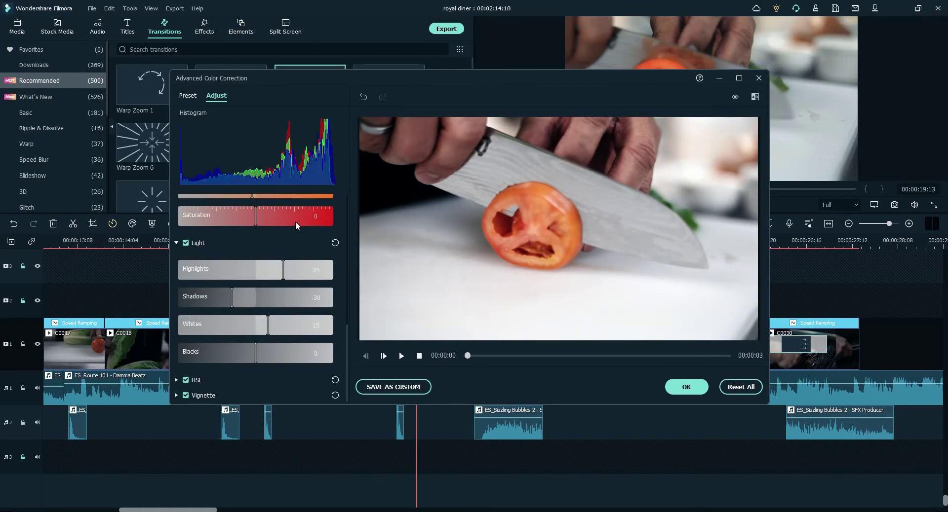
pyautogui.scroll(5, 295, 221)
pyautogui.scroll(3, 325, 239)
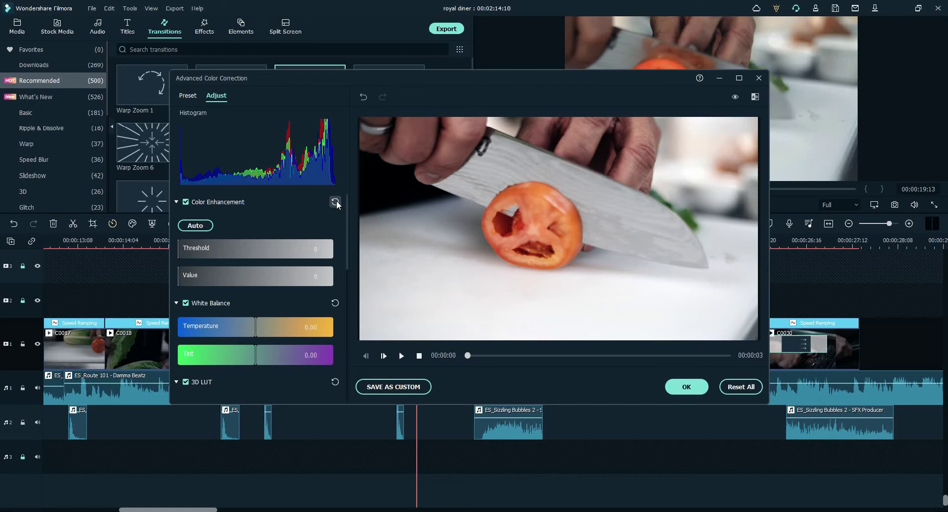
# Step: Drop exposure from 74 to 63, toggling the Color adjustments off and on to compare
pyautogui.click(186, 202)
pyautogui.click(186, 202)
pyautogui.scroll(-5, 311, 223)
pyautogui.scroll(2, 319, 225)
pyautogui.scroll(-2, 318, 226)
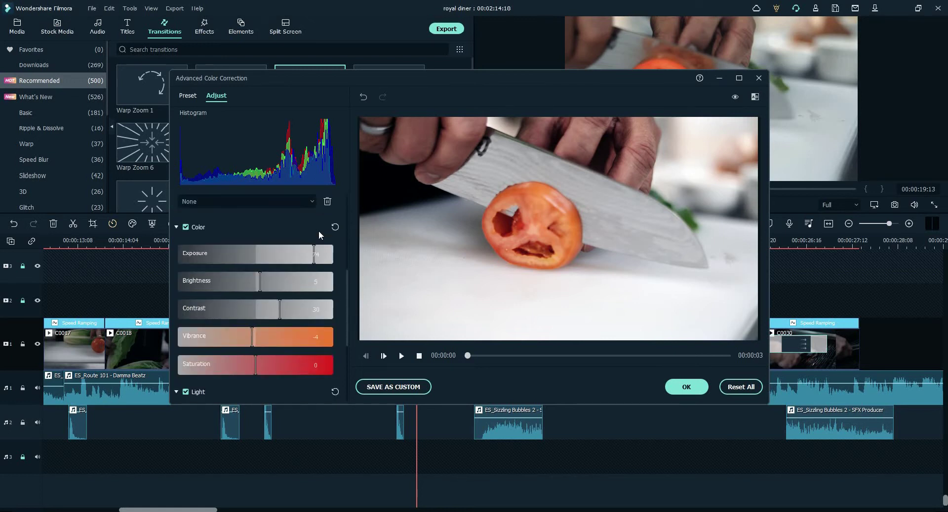
pyautogui.click(185, 227)
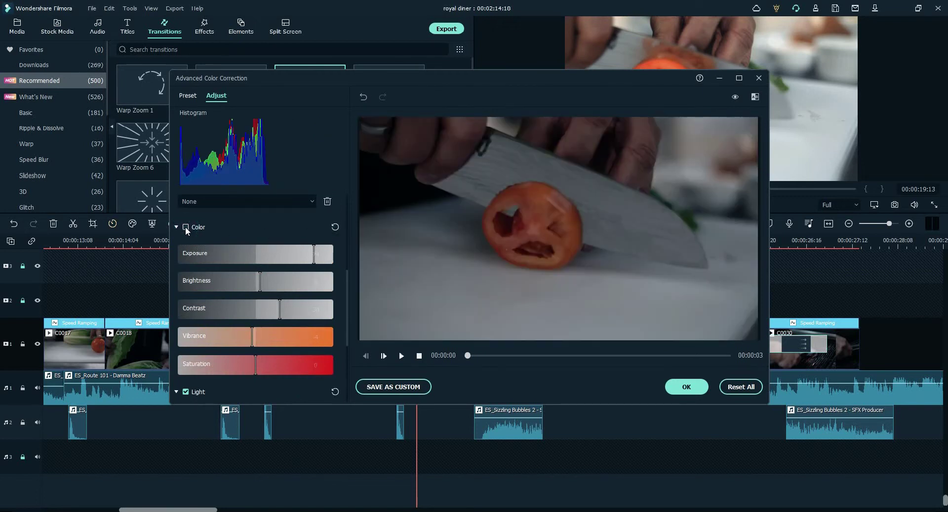
pyautogui.click(185, 227)
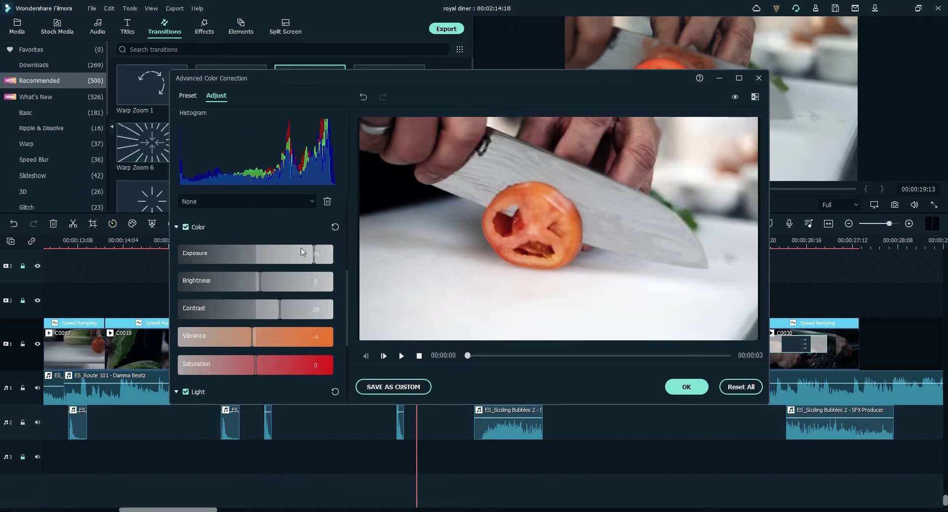
pyautogui.moveTo(313, 254); pyautogui.dragTo(306, 266)
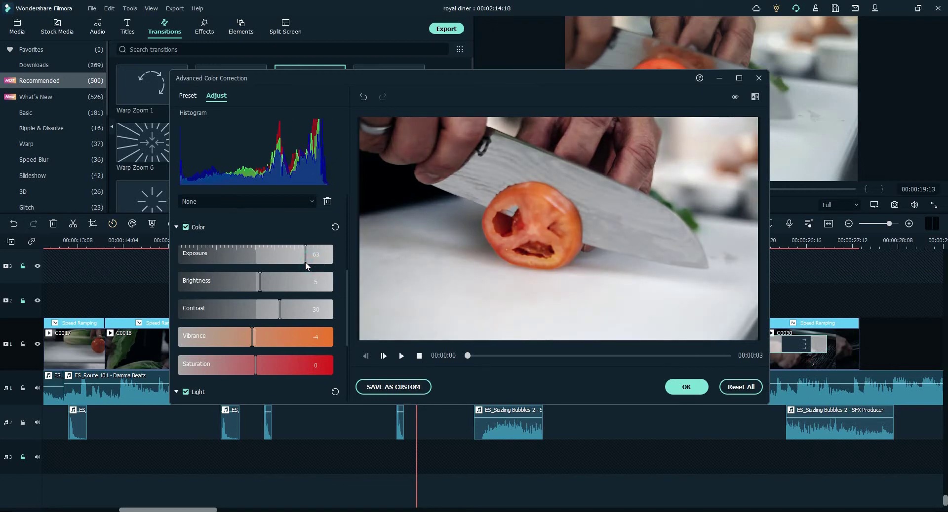
pyautogui.click(185, 228)
pyautogui.click(186, 228)
pyautogui.scroll(-1, 220, 217)
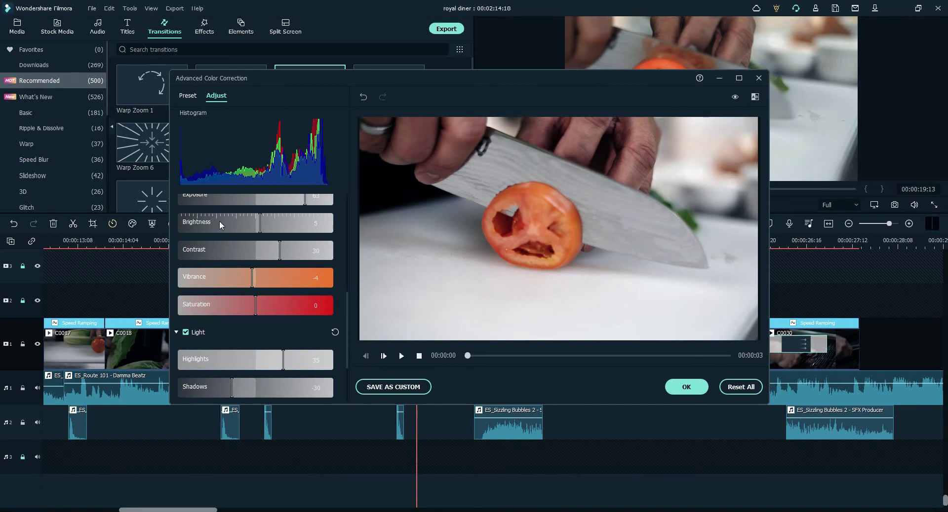
pyautogui.scroll(-3, 235, 257)
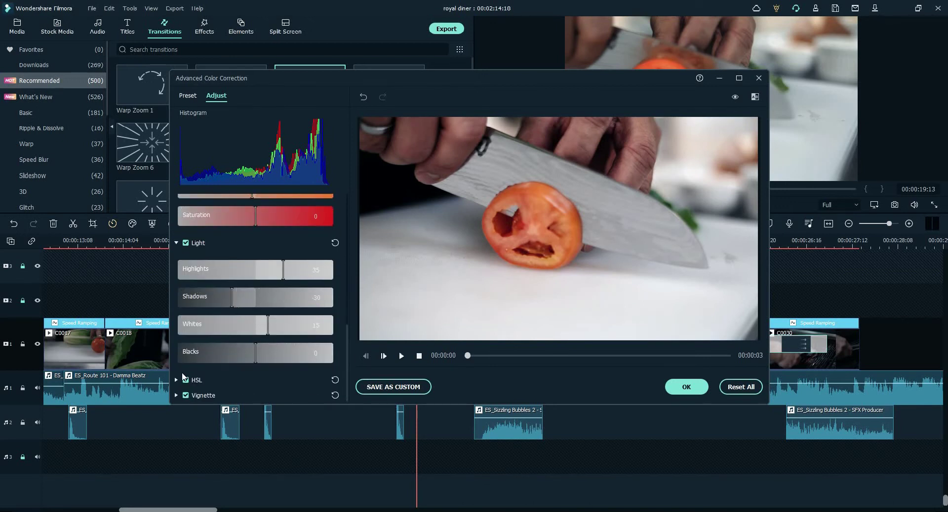
# Step: In HSL, set the reds to Saturation 3 and Luminance 2
pyautogui.click(175, 379)
pyautogui.scroll(-3, 188, 350)
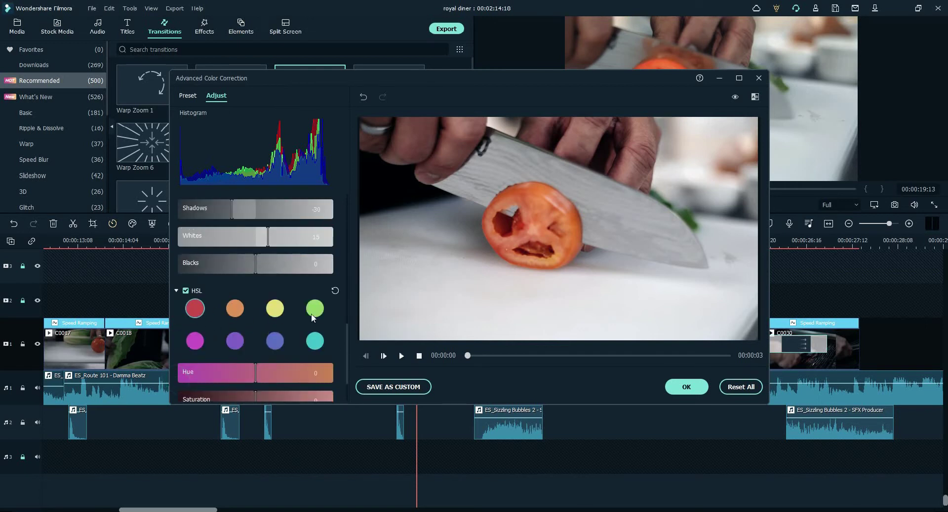
pyautogui.scroll(-1, 272, 335)
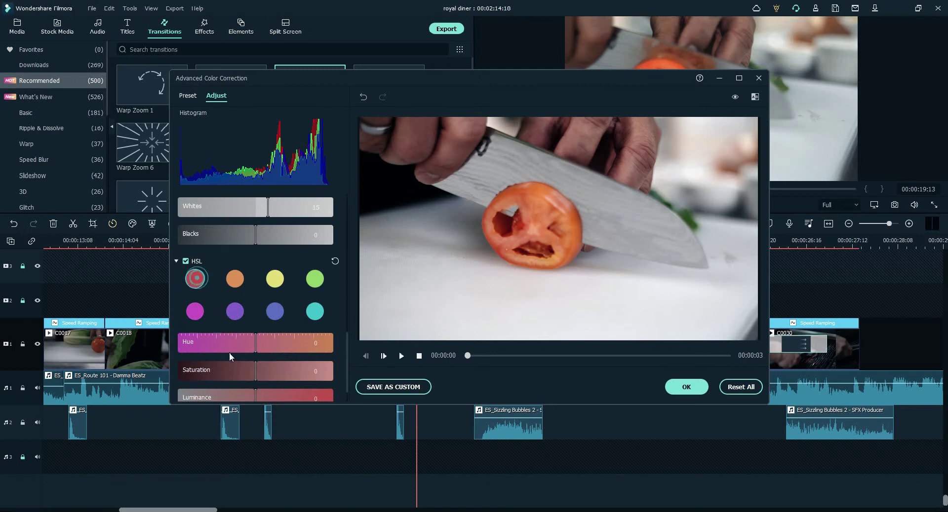
pyautogui.scroll(-1, 231, 354)
pyautogui.moveTo(255, 344)
pyautogui.mouseDown()
pyautogui.moveTo(168, 330)
pyautogui.moveTo(276, 335)
pyautogui.moveTo(254, 334)
pyautogui.mouseUp()
pyautogui.click(259, 335)
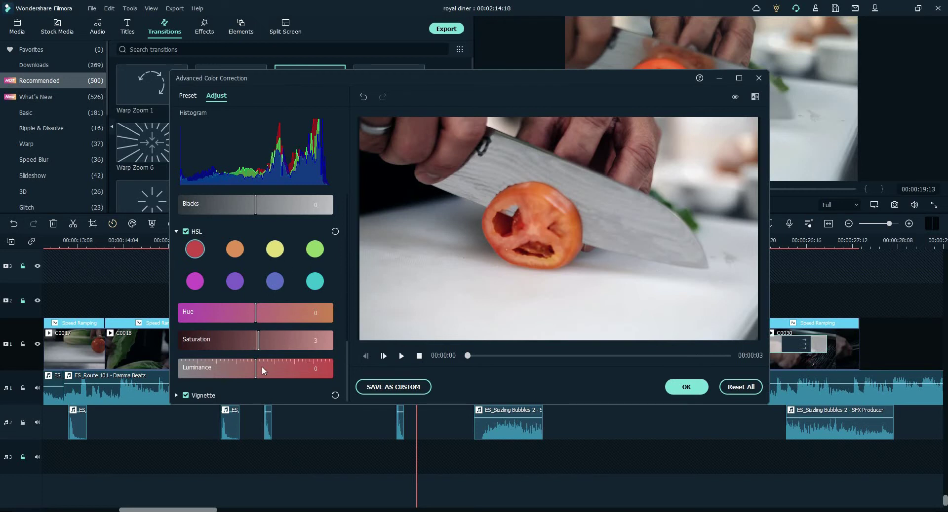
pyautogui.moveTo(254, 369)
pyautogui.mouseDown()
pyautogui.moveTo(343, 363)
pyautogui.moveTo(178, 368)
pyautogui.moveTo(259, 371)
pyautogui.mouseUp()
# Step: Expand Vignette and test the Amount slider, leaving it at 0
pyautogui.click(175, 396)
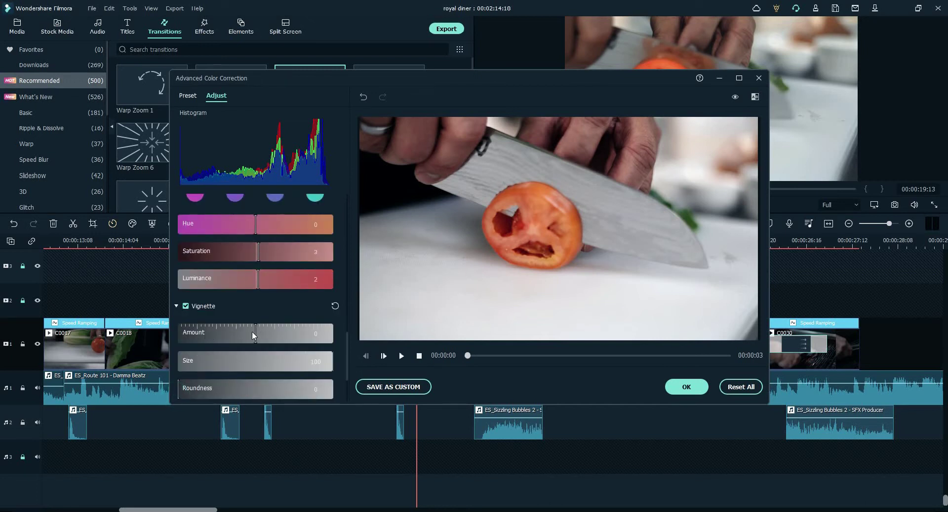
pyautogui.moveTo(253, 333)
pyautogui.mouseDown()
pyautogui.moveTo(321, 336)
pyautogui.moveTo(235, 341)
pyautogui.moveTo(318, 345)
pyautogui.moveTo(161, 341)
pyautogui.moveTo(256, 341)
pyautogui.mouseUp()
pyautogui.scroll(-3, 268, 363)
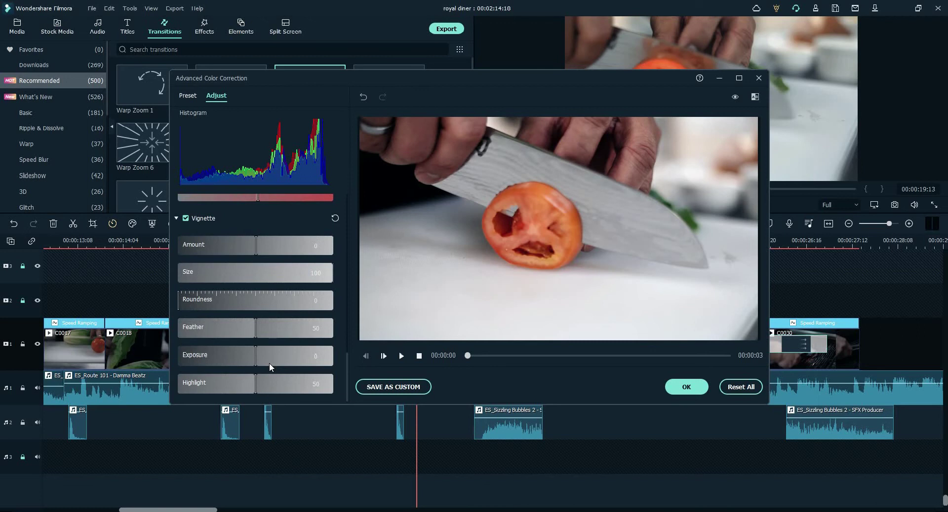
pyautogui.scroll(8, 269, 363)
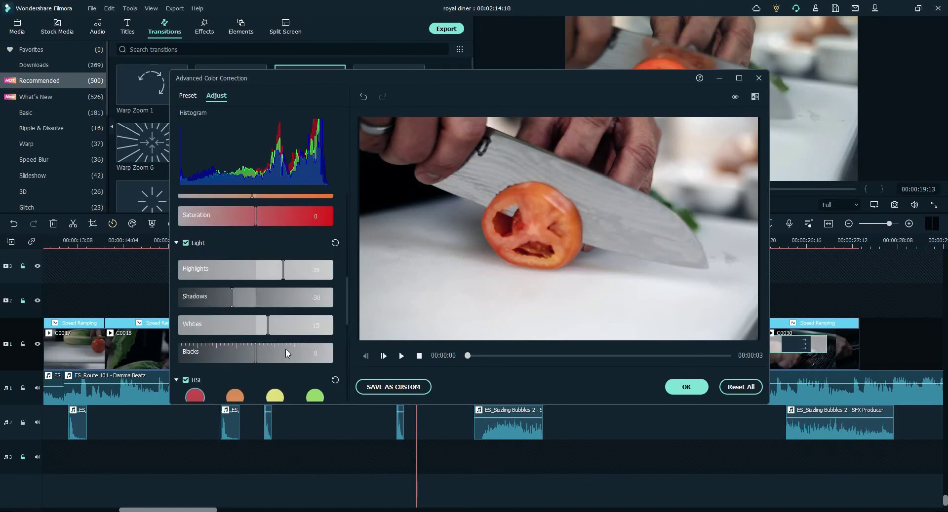
pyautogui.scroll(3, 285, 348)
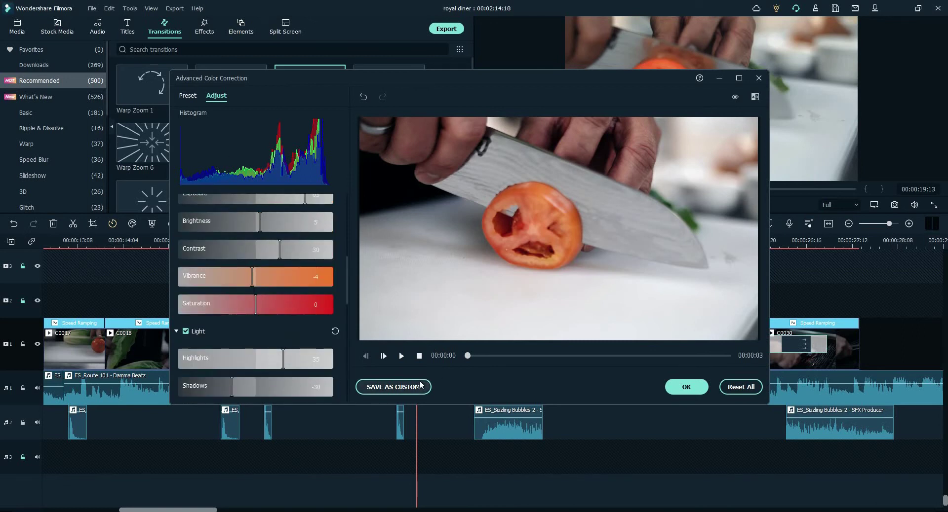
# Step: Save the colour settings as a custom preset named 'my kitchen preset'
pyautogui.click(401, 387)
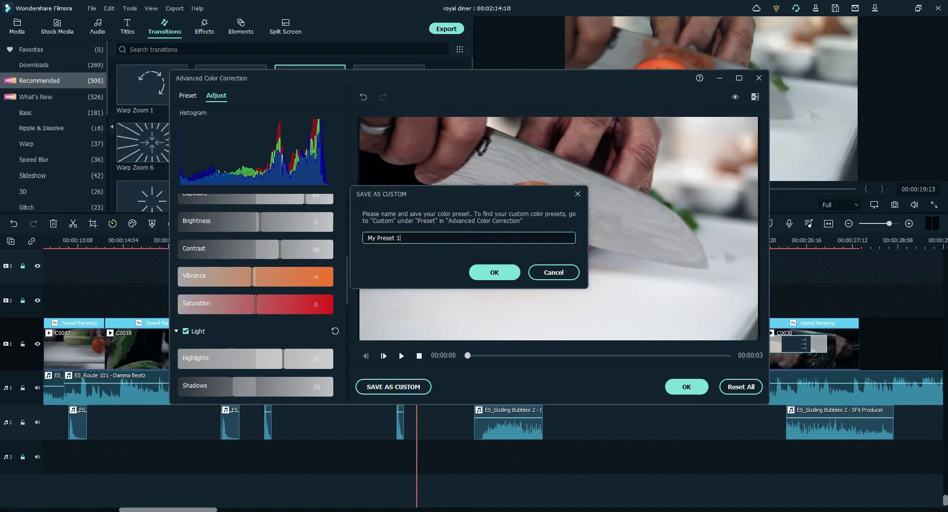
pyautogui.tripleClick(415, 238)
pyautogui.write('my kitchen presde')
pyautogui.click(493, 274)
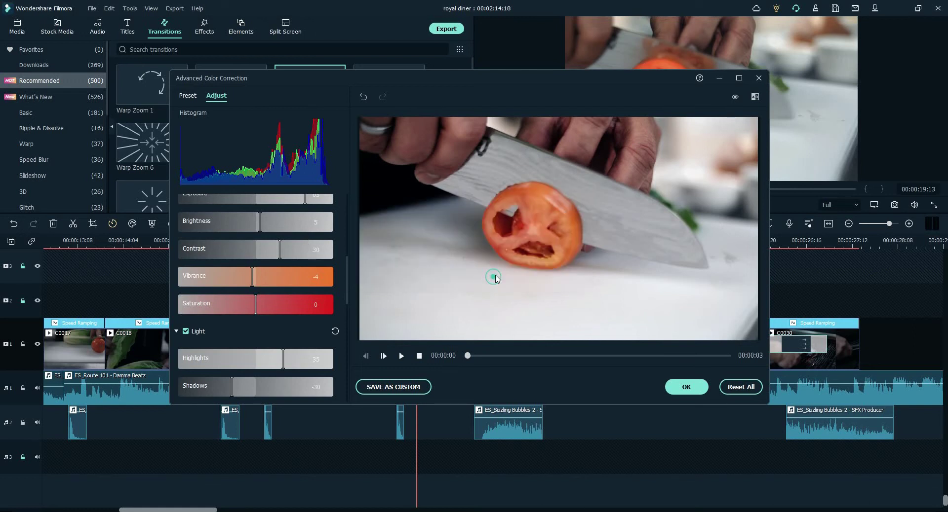
# Step: Check the new preset under Preset > Custom, return to Adjust, and apply the correction
pyautogui.click(193, 96)
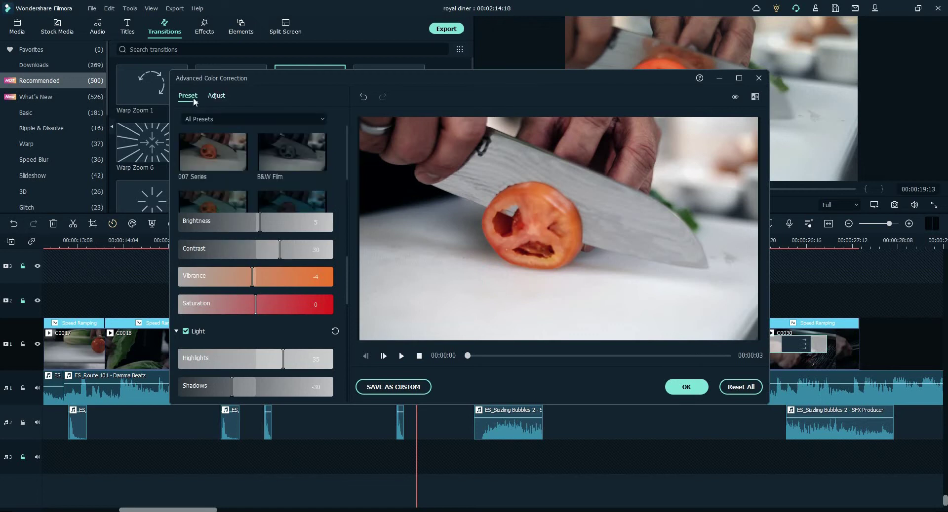
pyautogui.click(225, 119)
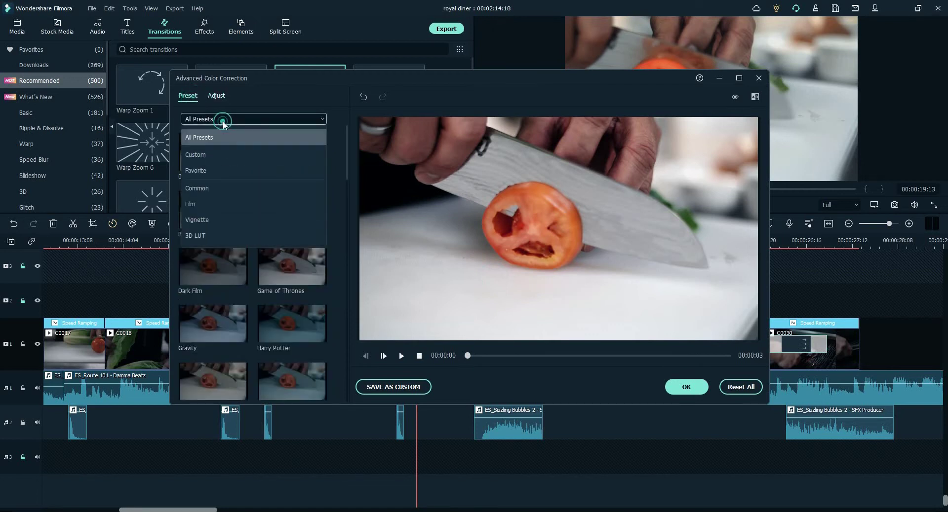
pyautogui.click(209, 155)
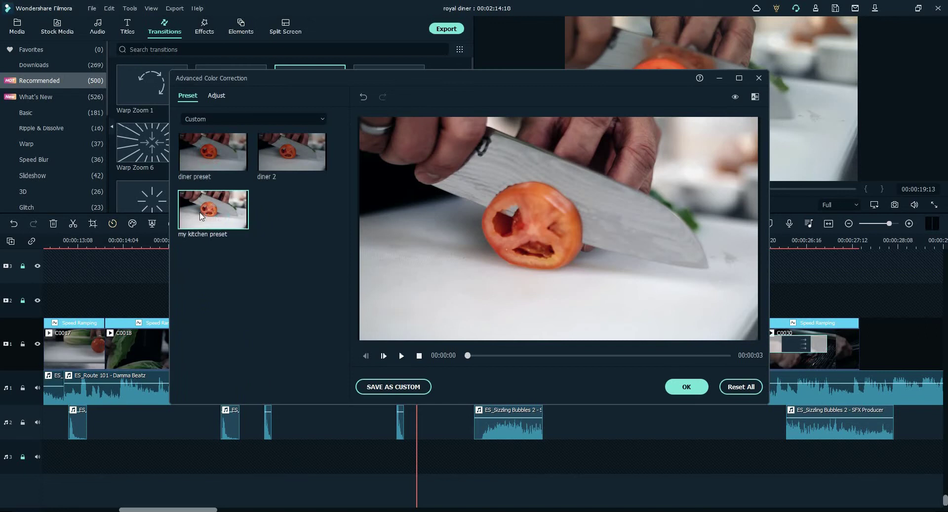
pyautogui.click(220, 97)
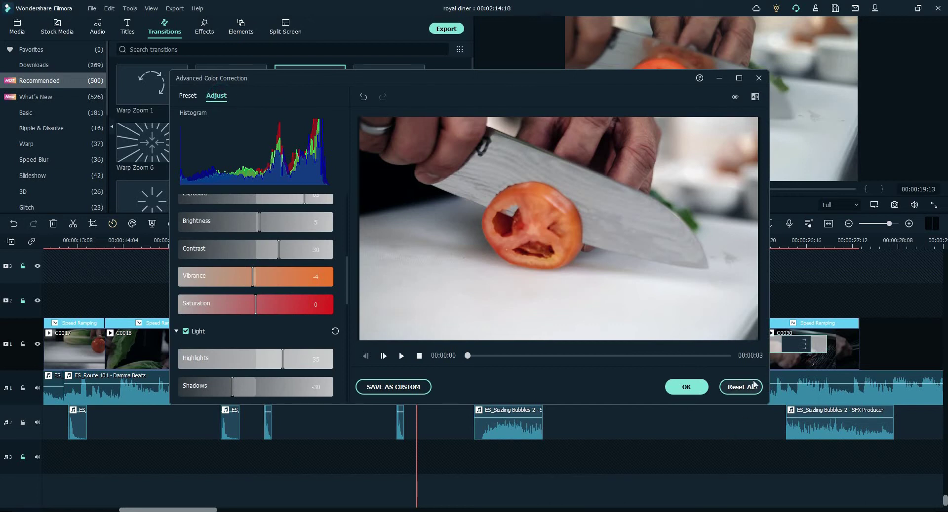
pyautogui.click(686, 388)
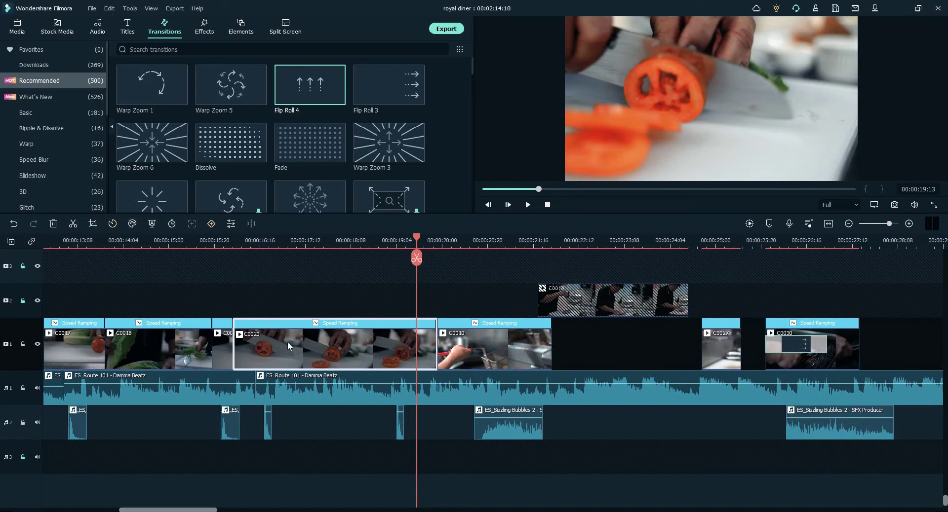
# Step: Open Speed Ramping for clip C0020 and play its Customize curve, shortened from 00:00:07:12 to 00:00:03:19
pyautogui.click(315, 323)
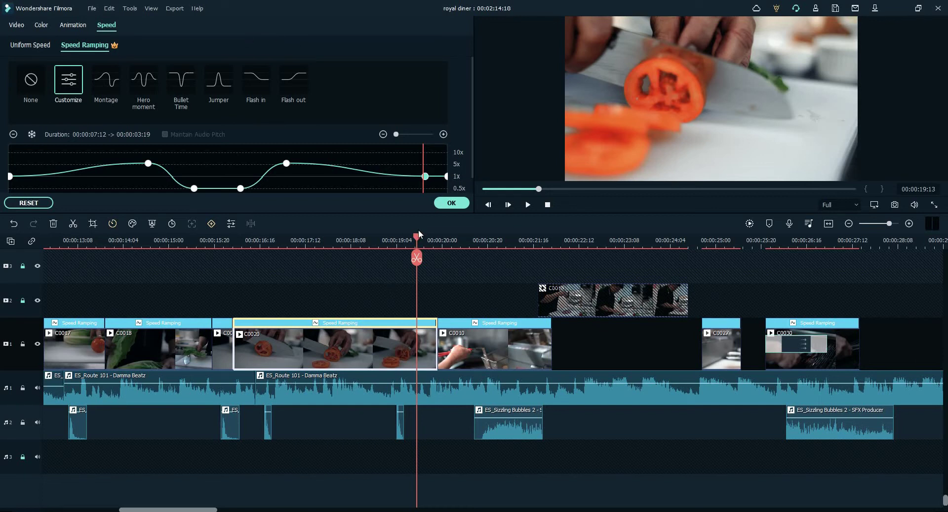
pyautogui.moveTo(419, 237); pyautogui.dragTo(255, 242)
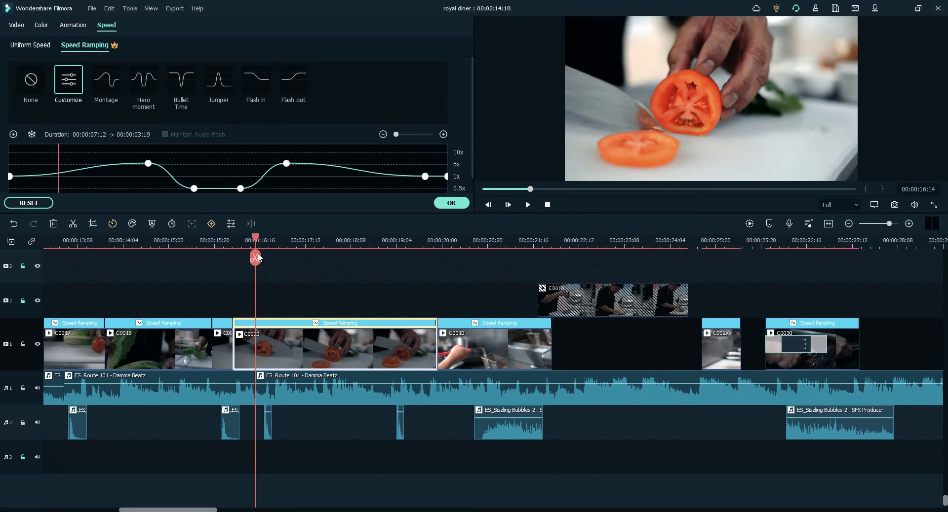
pyautogui.moveTo(257, 240); pyautogui.dragTo(238, 241)
pyautogui.press('space')
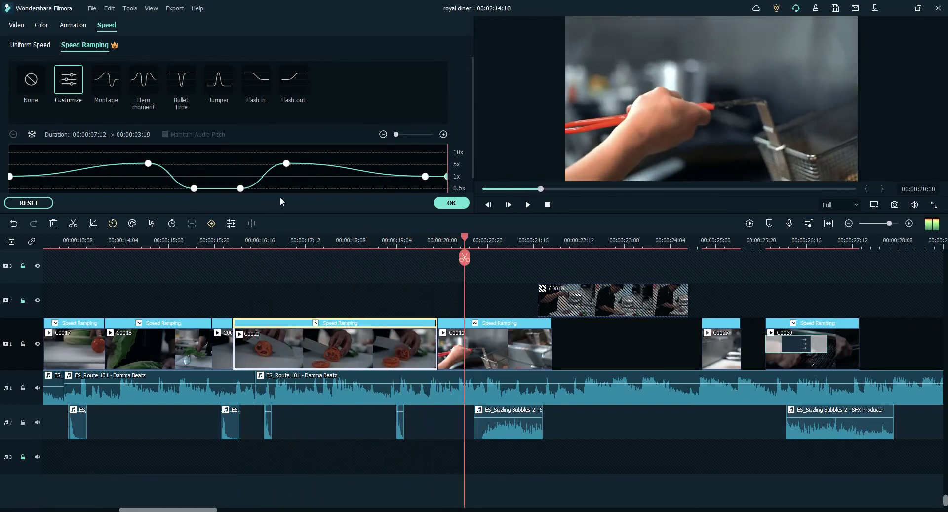
pyautogui.click(465, 237)
pyautogui.moveTo(465, 238); pyautogui.dragTo(238, 238)
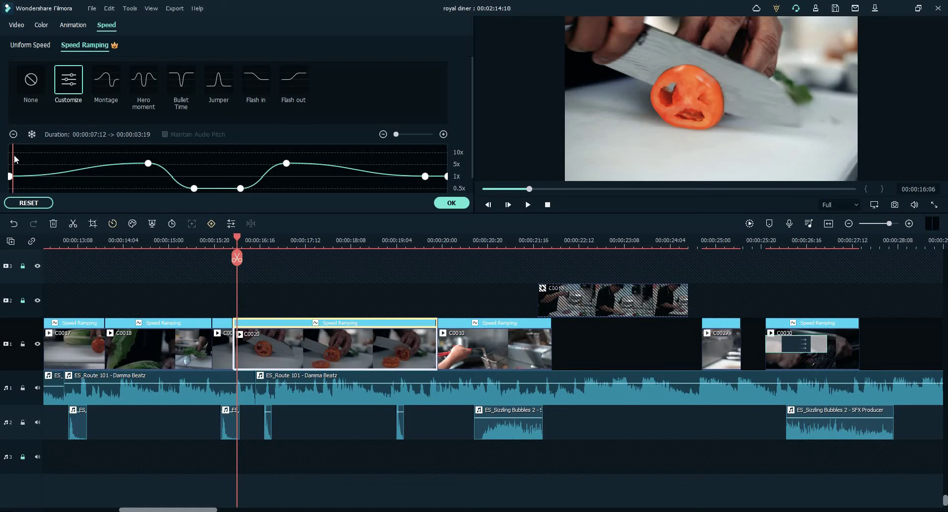
pyautogui.moveTo(14, 159); pyautogui.dragTo(120, 95)
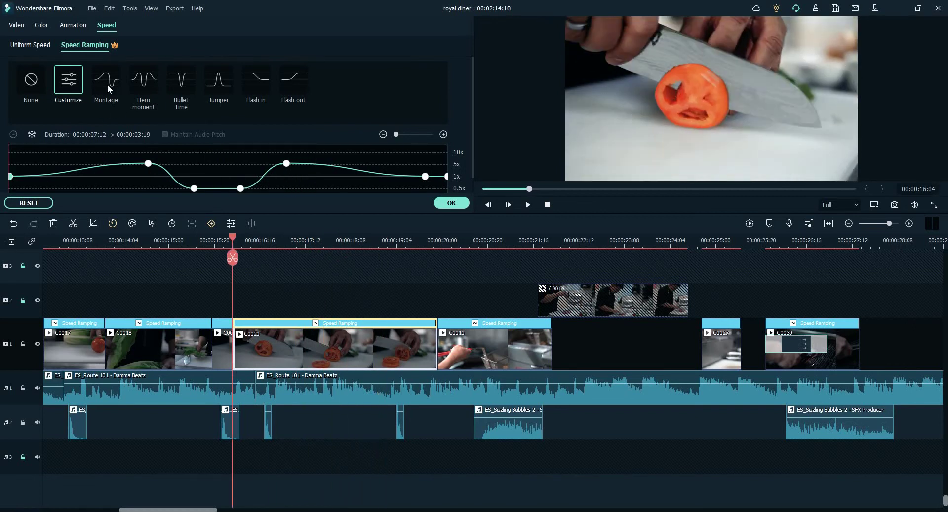
pyautogui.click(107, 85)
pyautogui.press('space')
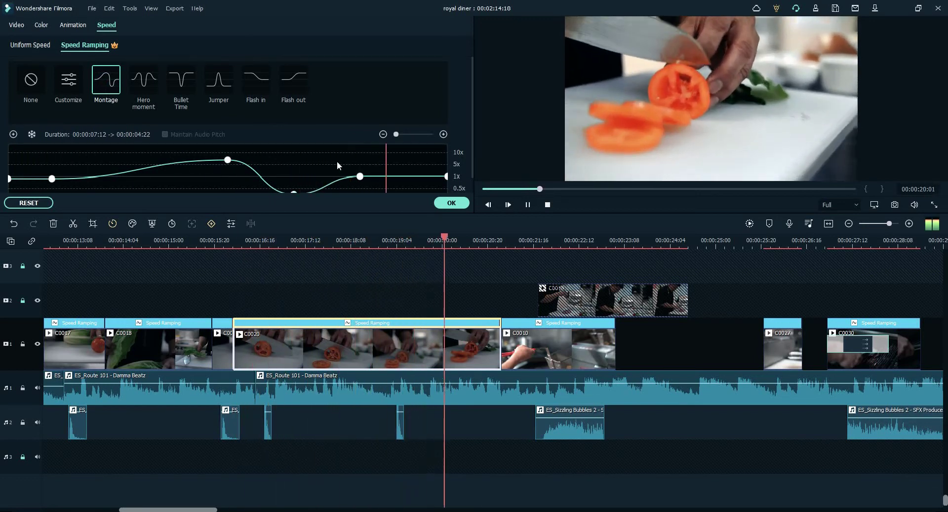
pyautogui.click(140, 93)
pyautogui.moveTo(496, 257); pyautogui.dragTo(231, 257)
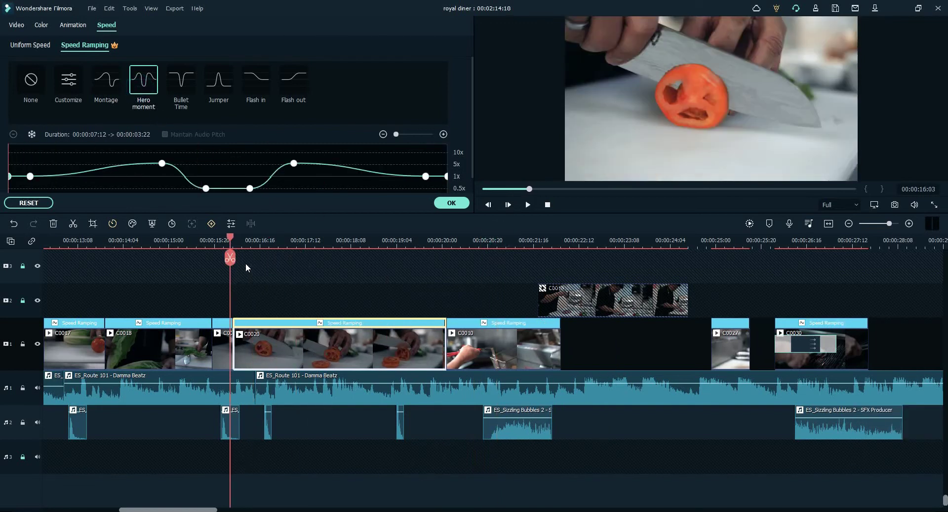
pyautogui.press('space')
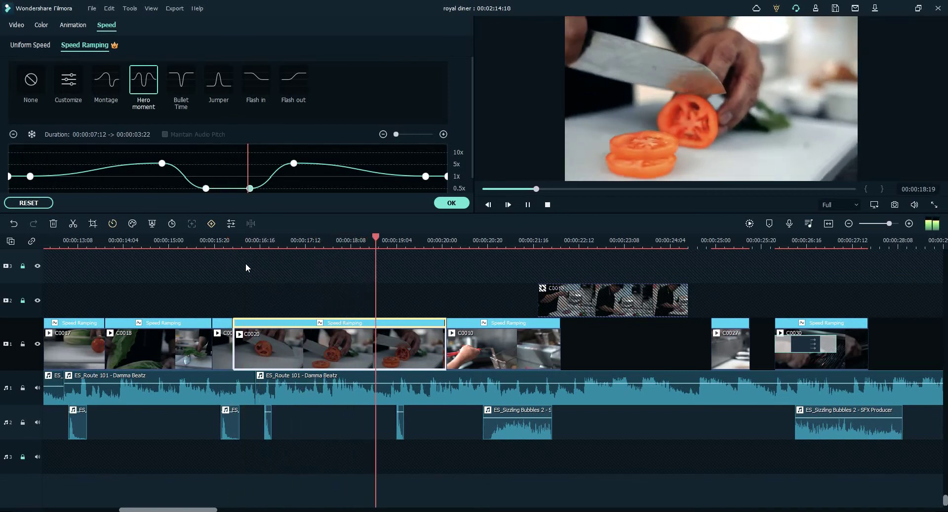
pyautogui.click(182, 82)
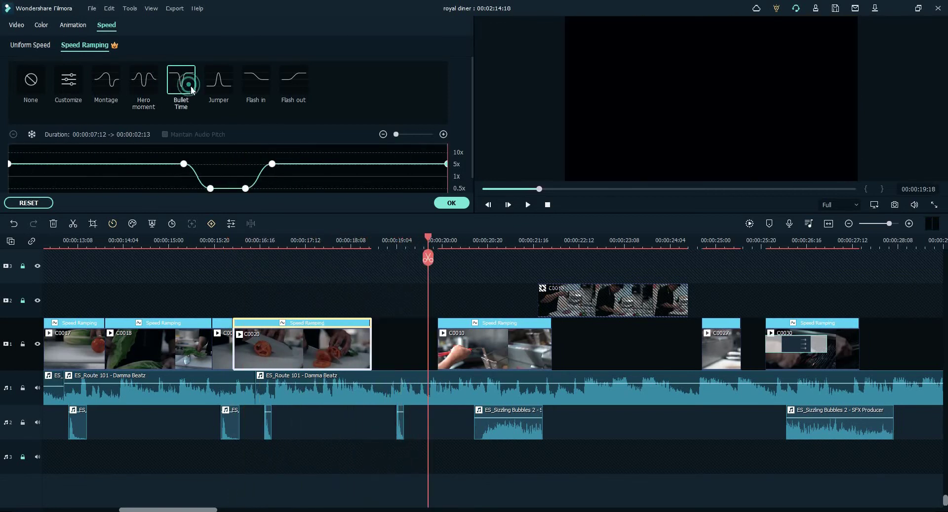
pyautogui.moveTo(442, 240)
pyautogui.mouseDown()
pyautogui.moveTo(230, 241)
pyautogui.moveTo(238, 241)
pyautogui.mouseUp()
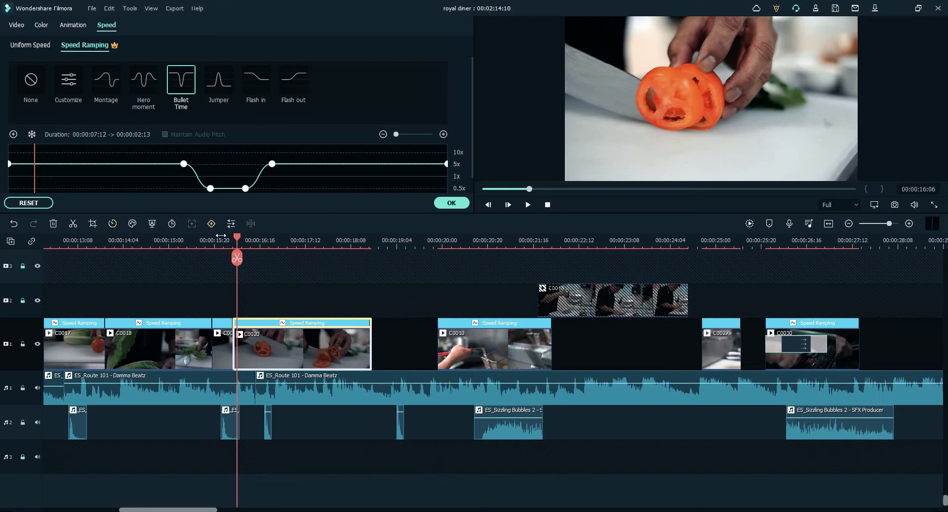
pyautogui.press('space')
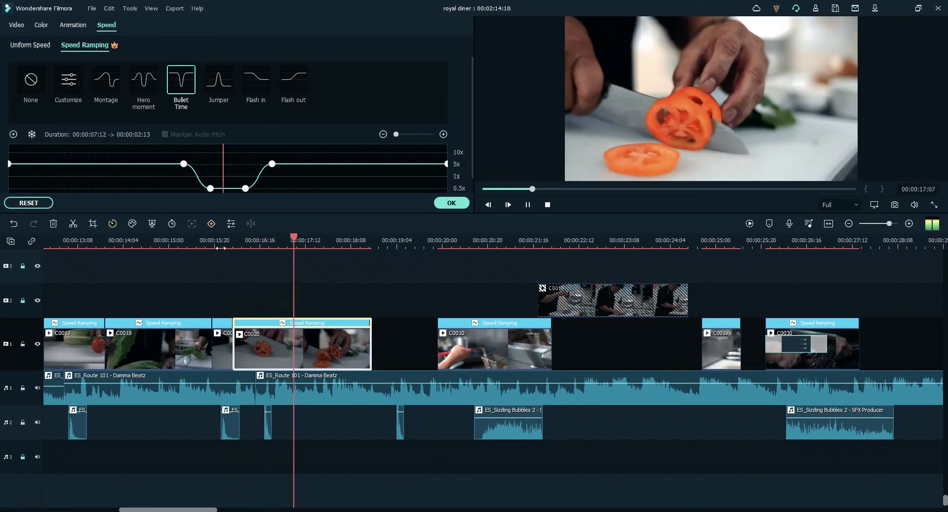
pyautogui.press('space')
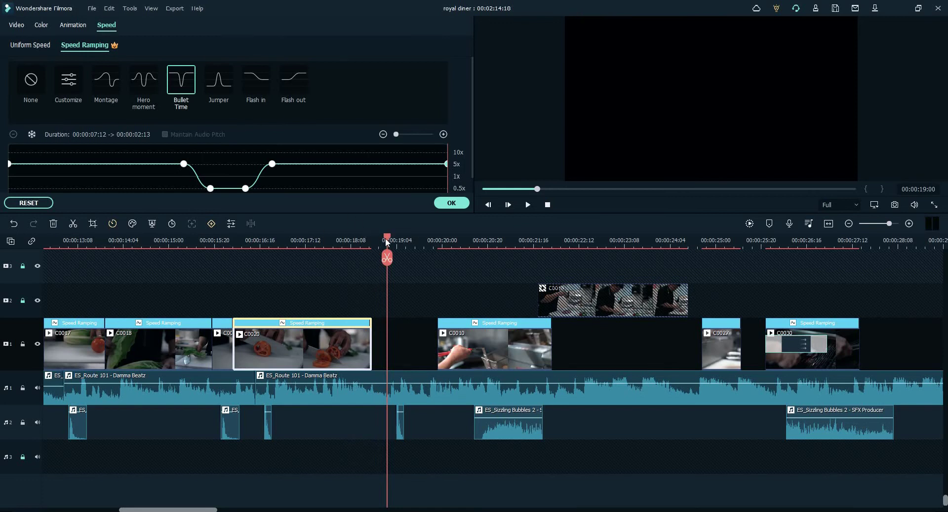
pyautogui.moveTo(388, 242); pyautogui.dragTo(229, 236)
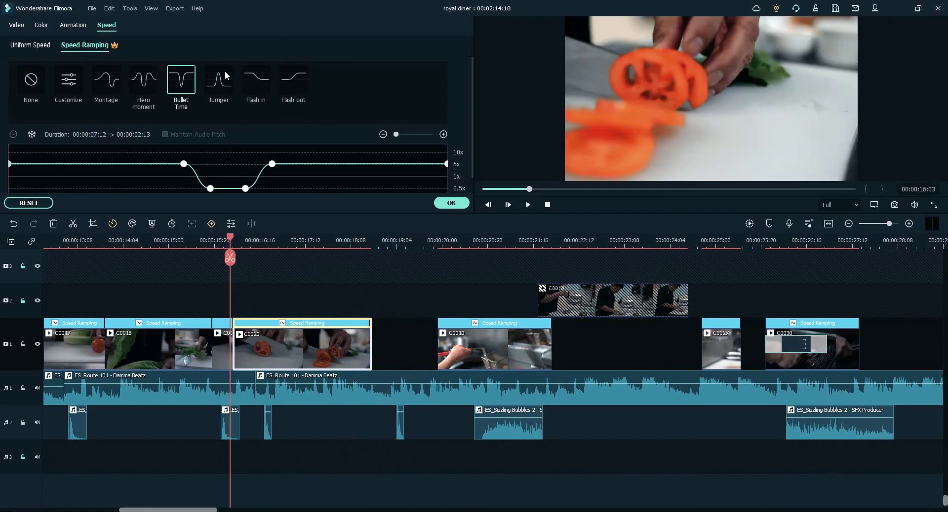
# Step: Apply the Jumper speed ramp to the tomato clip and play it back
pyautogui.click(223, 78)
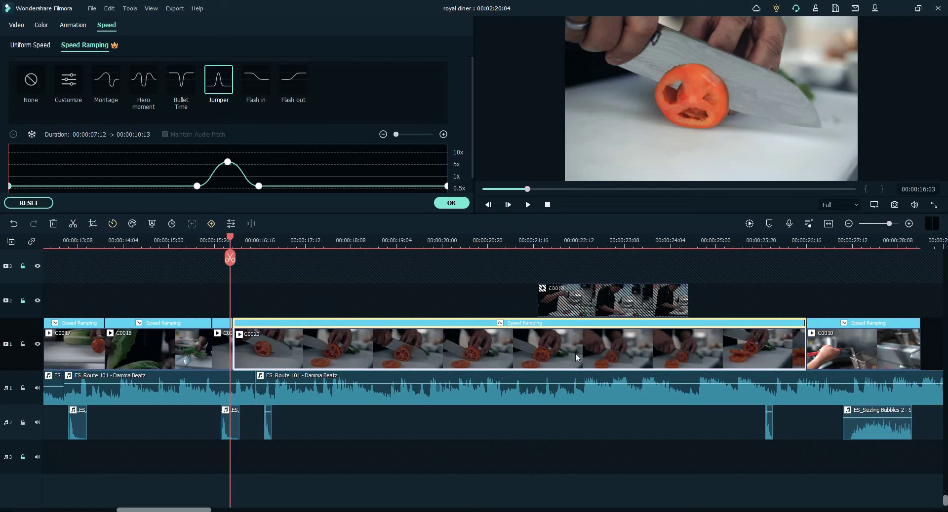
pyautogui.press('space')
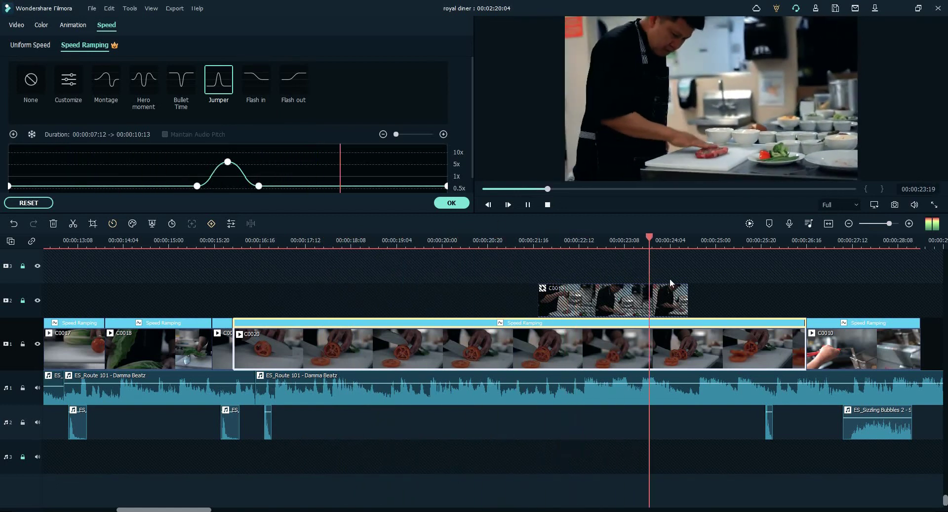
pyautogui.press('space')
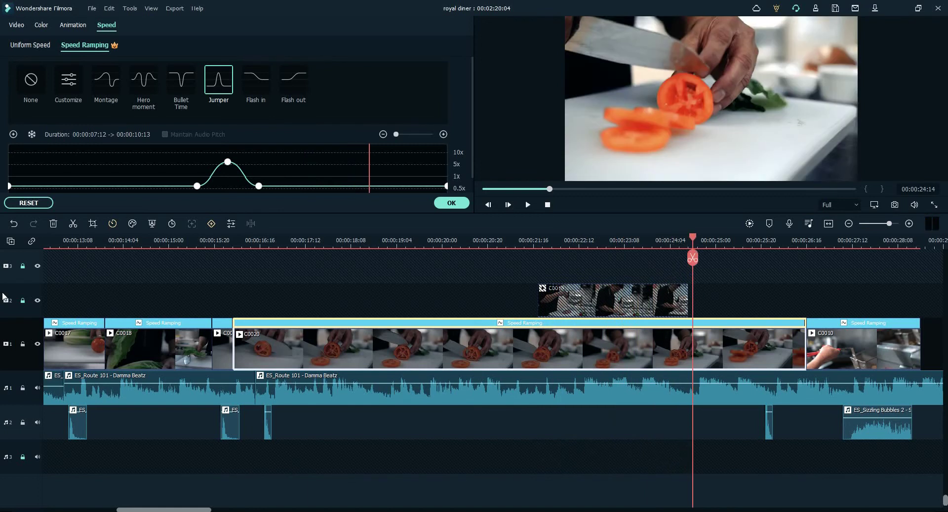
# Step: Hide video track 2 and replay part of the tomato clip
pyautogui.click(38, 300)
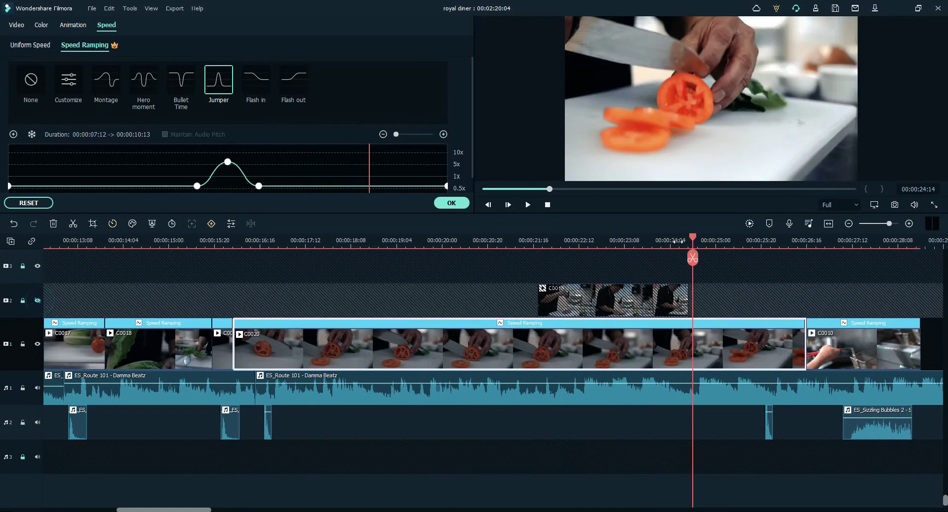
pyautogui.moveTo(693, 241); pyautogui.dragTo(446, 277)
pyautogui.press('space')
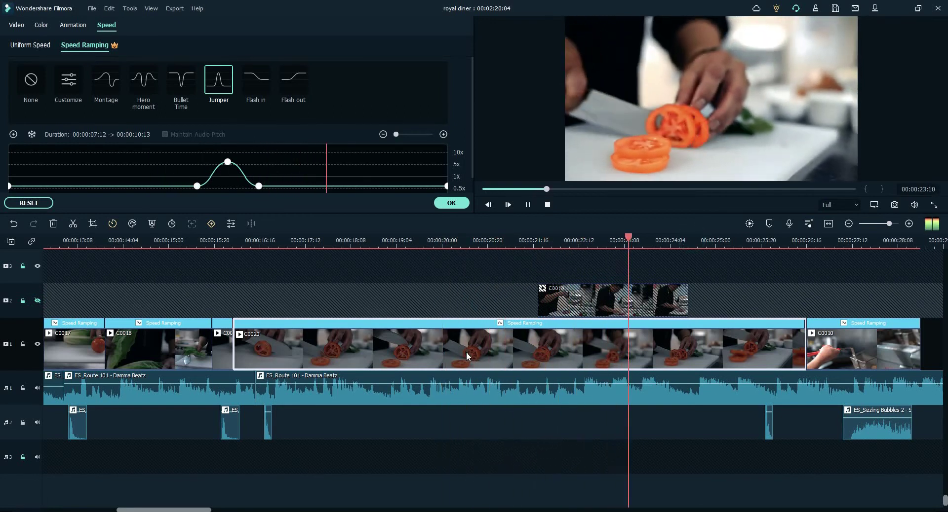
pyautogui.press('space')
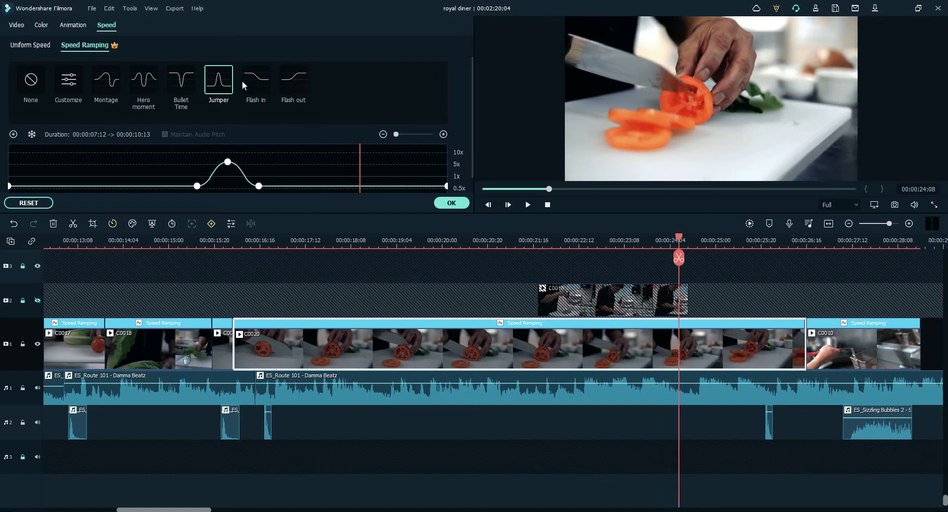
# Step: Try the Flash in speed ramp and preview it from the clip start
pyautogui.click(248, 81)
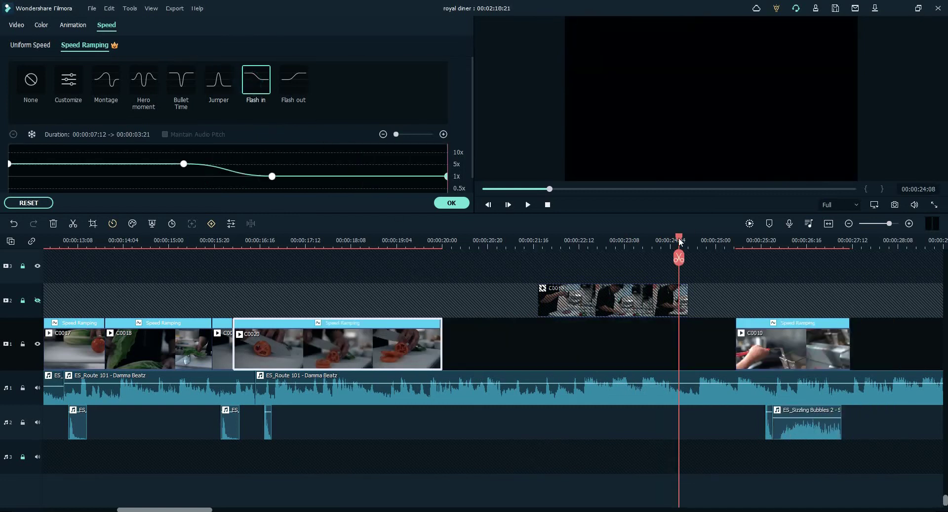
pyautogui.moveTo(679, 241); pyautogui.dragTo(233, 242)
pyautogui.press('space')
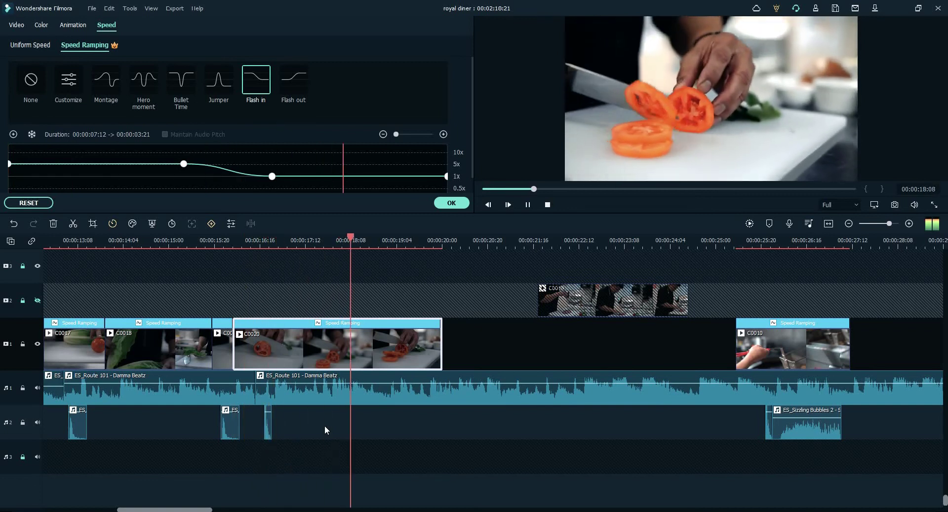
pyautogui.press('space')
# Step: Try the Flash out speed ramp and preview it from the clip start
pyautogui.click(304, 75)
pyautogui.moveTo(431, 236); pyautogui.dragTo(253, 235)
pyautogui.press('space')
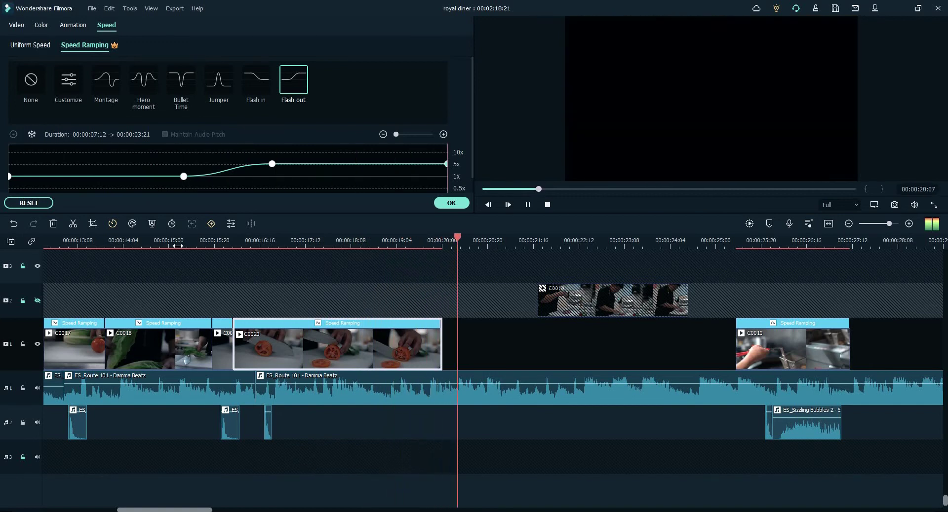
pyautogui.press('space')
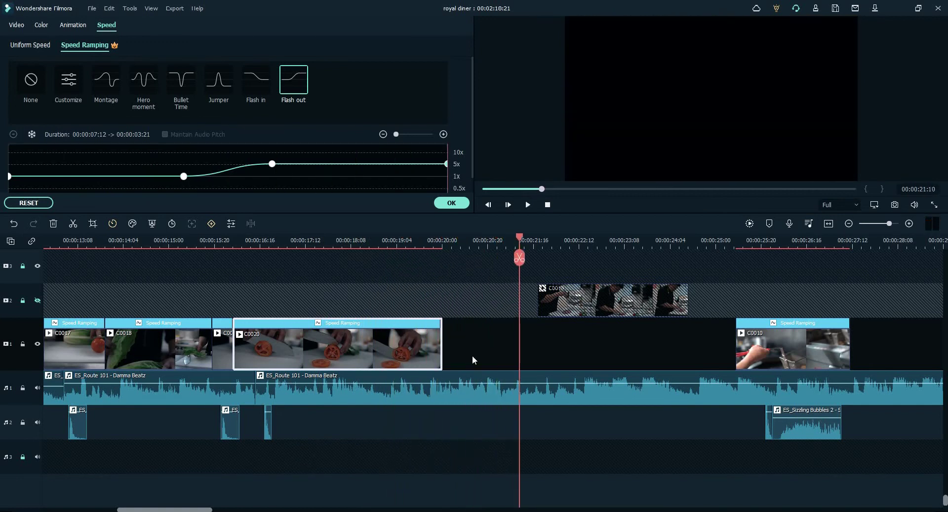
# Step: Switch the tomato clip back to Bullet Time, running 00:00:02:13
pyautogui.moveTo(520, 231); pyautogui.dragTo(372, 221)
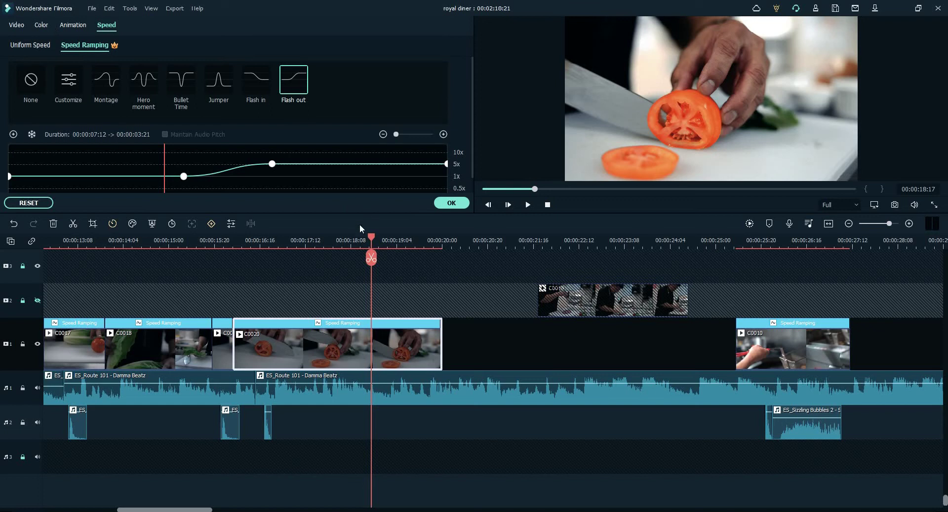
pyautogui.moveTo(372, 239); pyautogui.dragTo(250, 239)
pyautogui.click(181, 81)
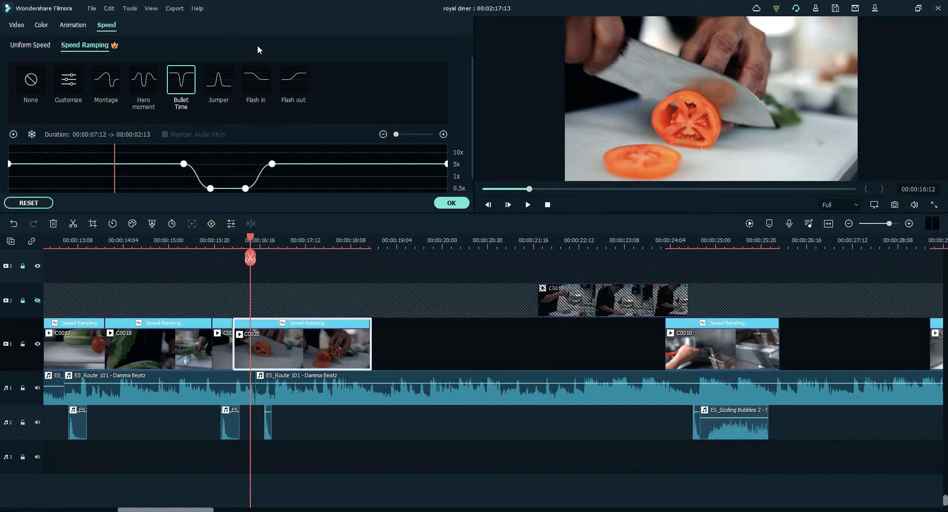
# Step: Scroll to the start and zoom out so the whole Royal Diner timeline fits
pyautogui.moveTo(208, 510); pyautogui.dragTo(143, 510)
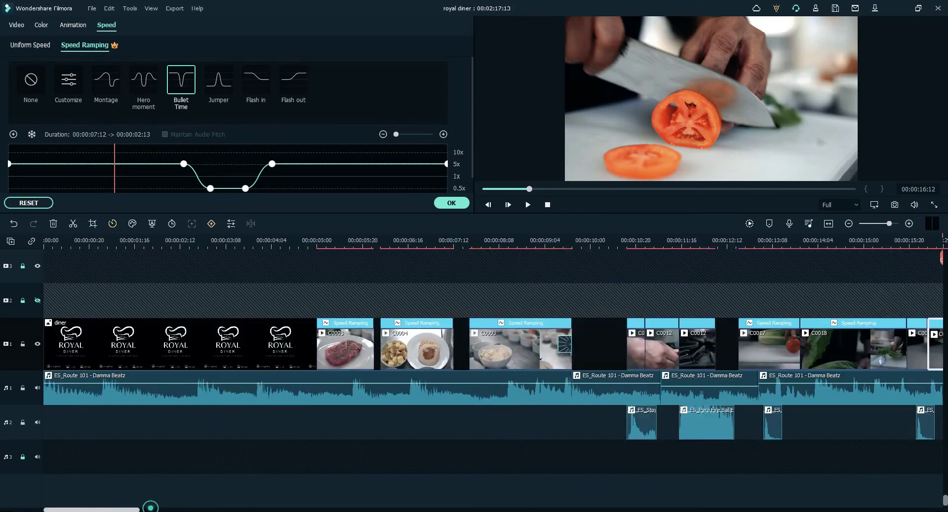
pyautogui.scroll(-10, 622, 430)
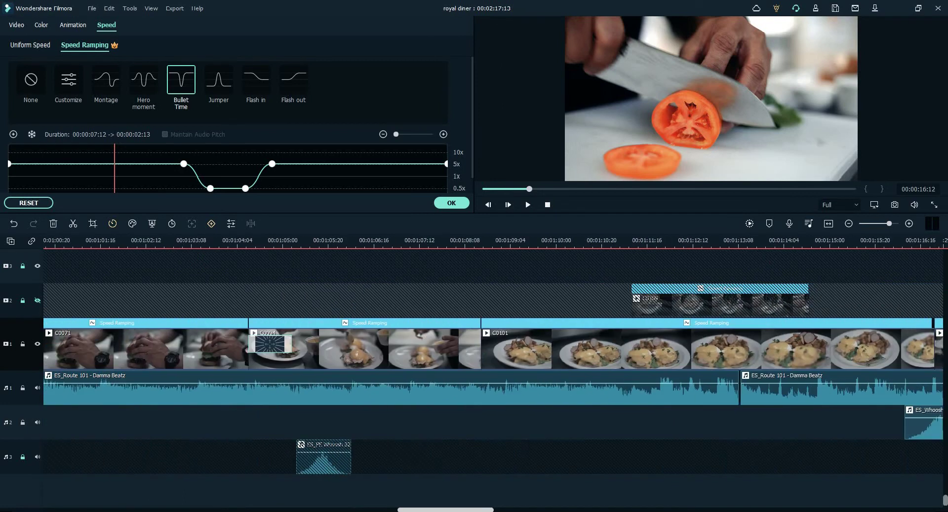
pyautogui.moveTo(890, 225); pyautogui.dragTo(880, 224)
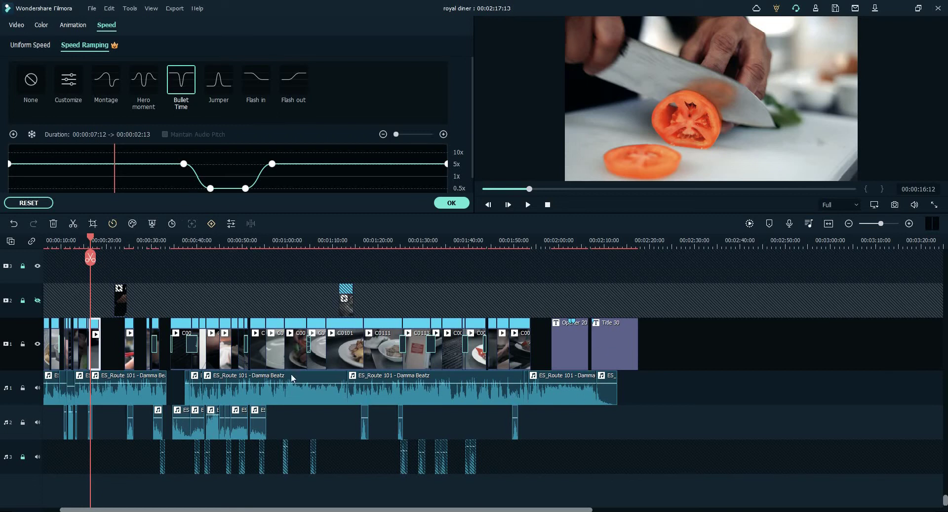
# Step: Lengthen the fade-in on the background music clip
pyautogui.click(321, 395)
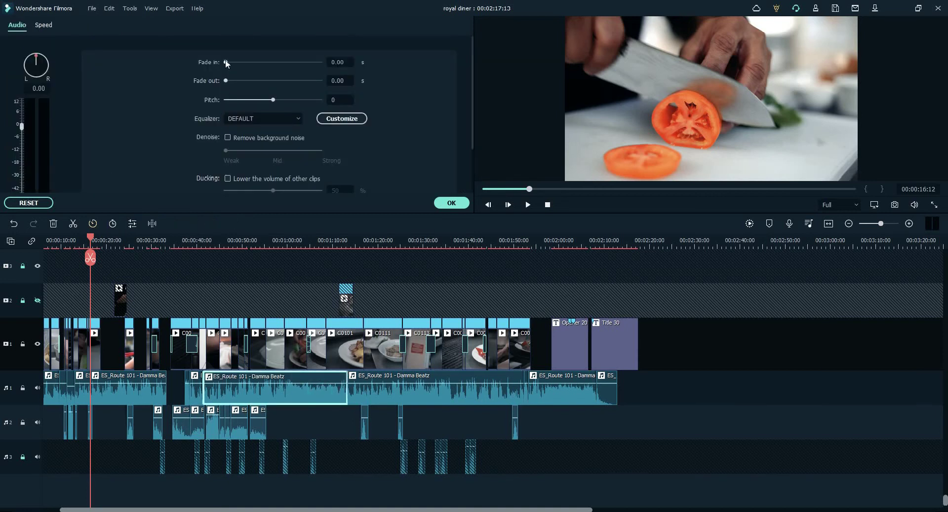
pyautogui.moveTo(226, 63)
pyautogui.mouseDown()
pyautogui.moveTo(265, 63)
pyautogui.moveTo(238, 64)
pyautogui.mouseUp()
pyautogui.moveTo(241, 59); pyautogui.dragTo(212, 85)
# Step: Add a fade-out to the last Route 101 music clip
pyautogui.click(606, 392)
pyautogui.click(576, 402)
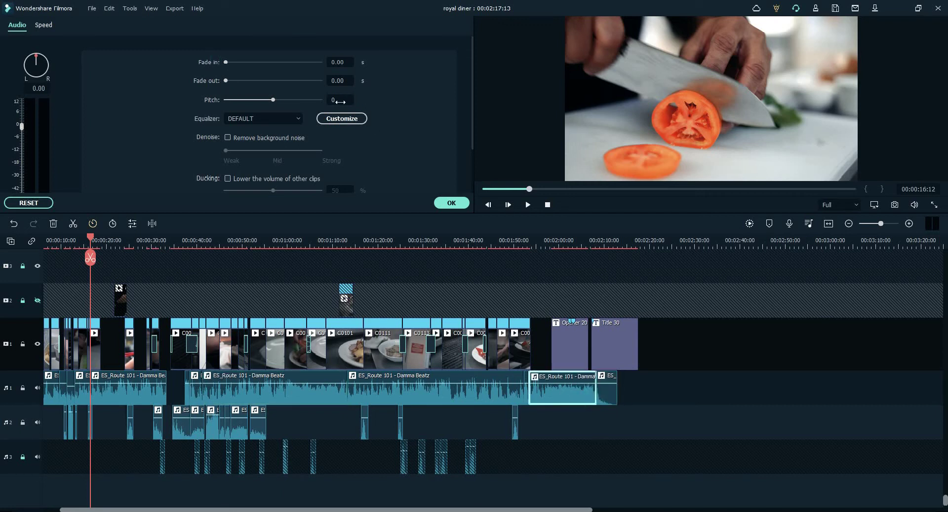
pyautogui.moveTo(226, 81); pyautogui.dragTo(262, 80)
# Step: Keep the equalizer on DEFAULT, confirm, and return to the Transitions library
pyautogui.click(296, 118)
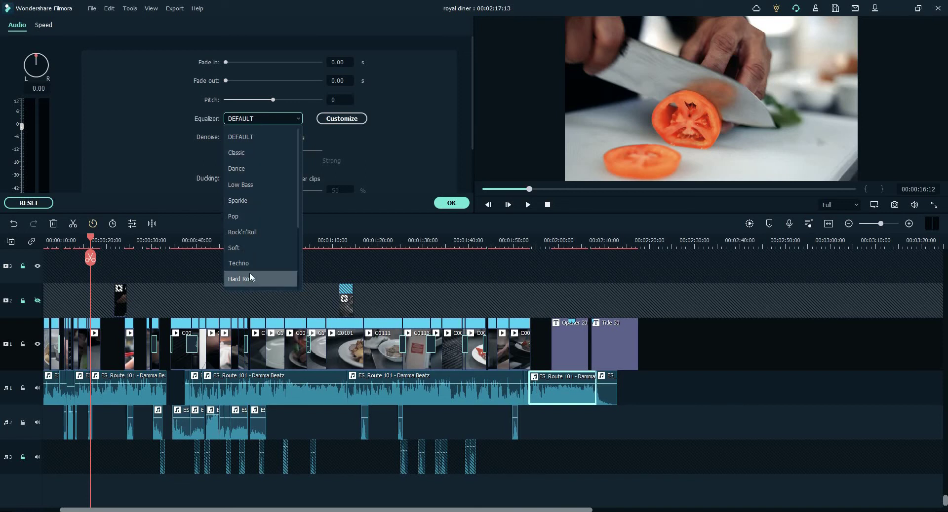
pyautogui.click(238, 138)
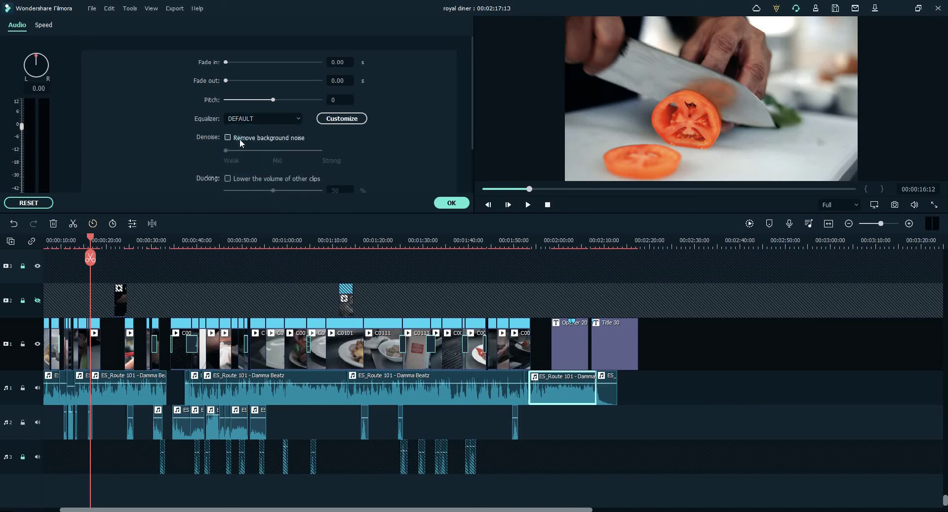
pyautogui.click(407, 137)
pyautogui.moveTo(472, 130); pyautogui.dragTo(484, 199)
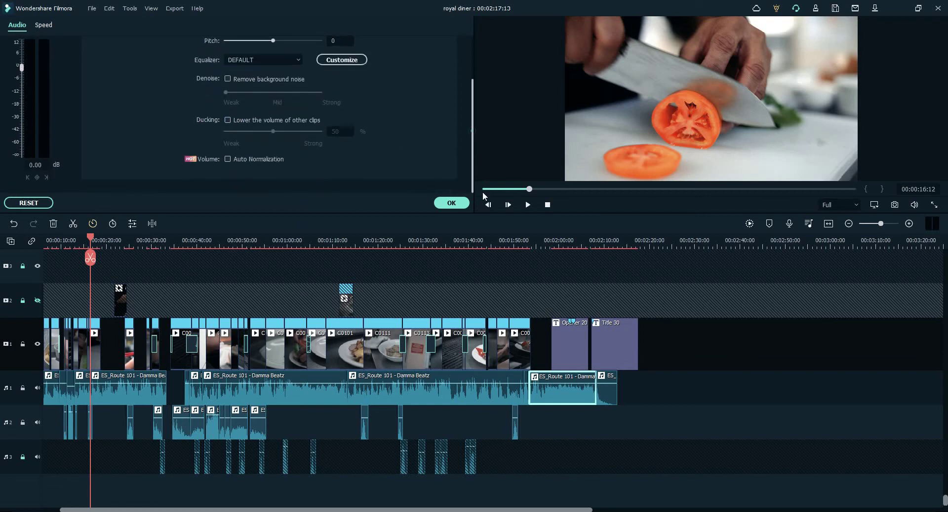
pyautogui.click(472, 42)
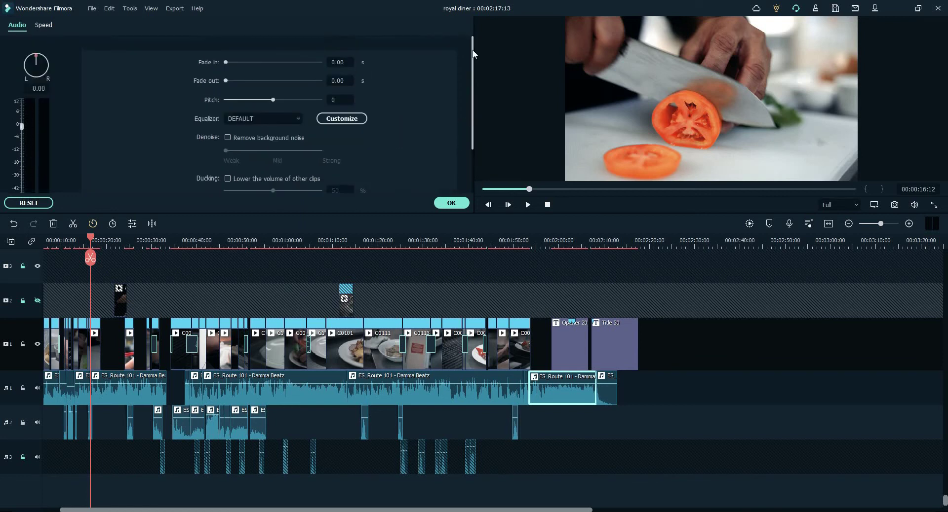
pyautogui.click(452, 203)
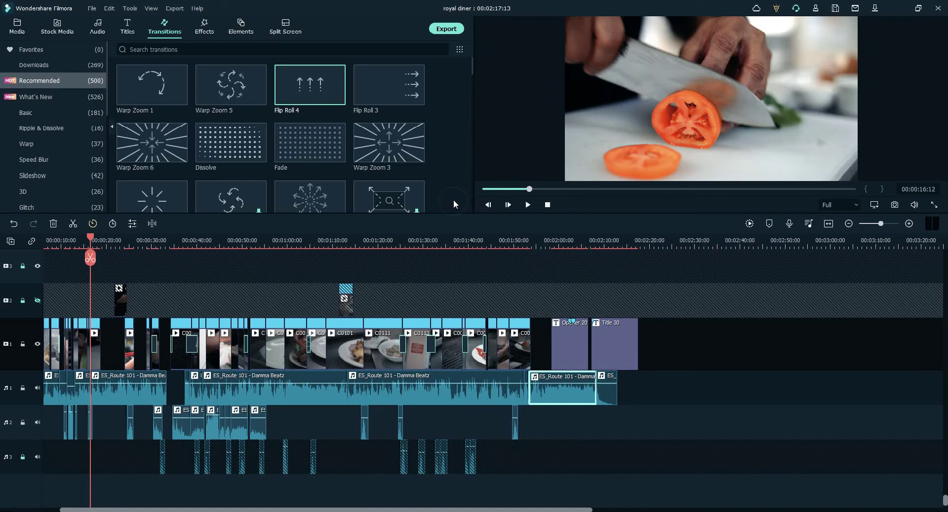